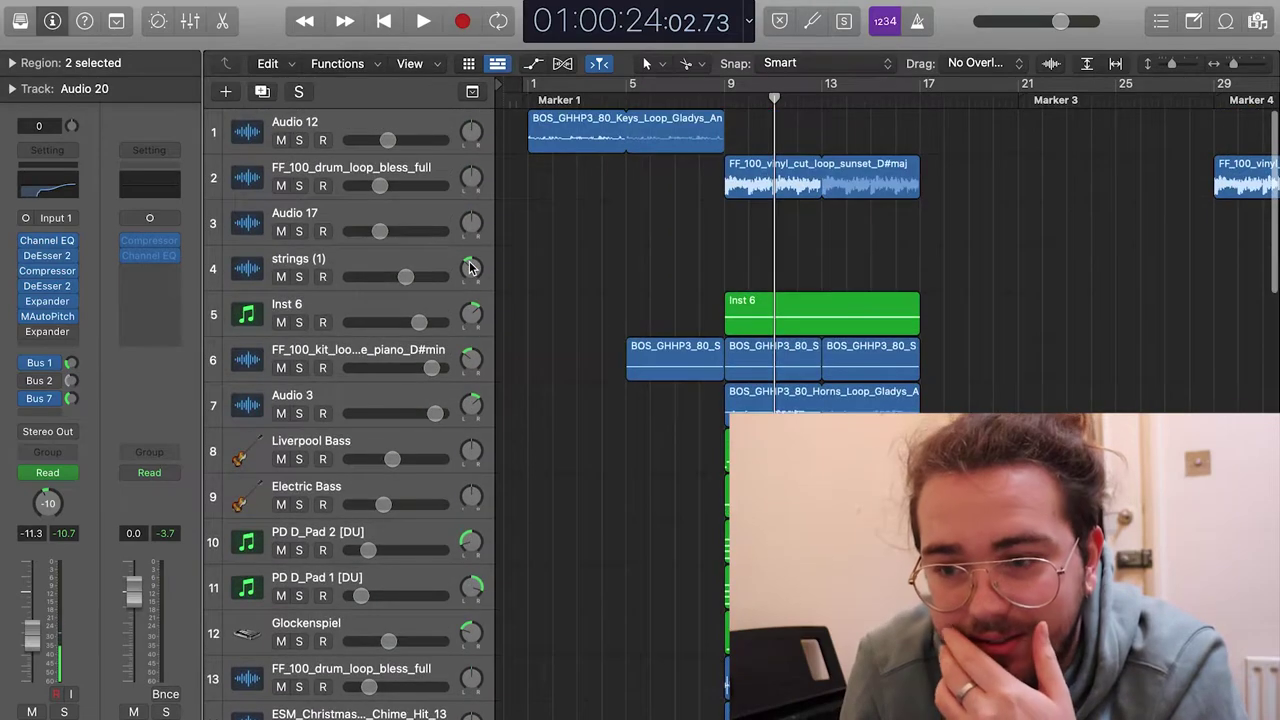
Step: Solo the FF_100_drum_loop_bless_full track holding the vinyl loop and audition it from bar 9
{"action": "left_click", "coordinate": [298, 186]}
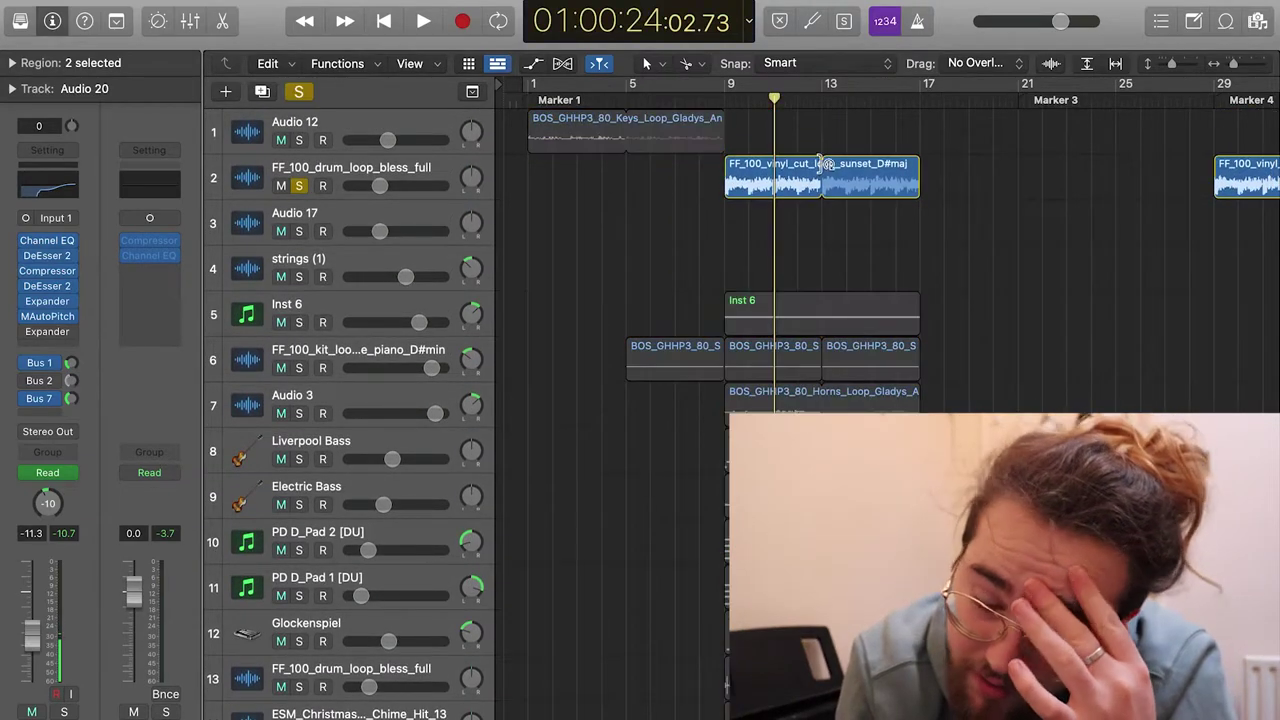
{"action": "left_click", "coordinate": [726, 101]}
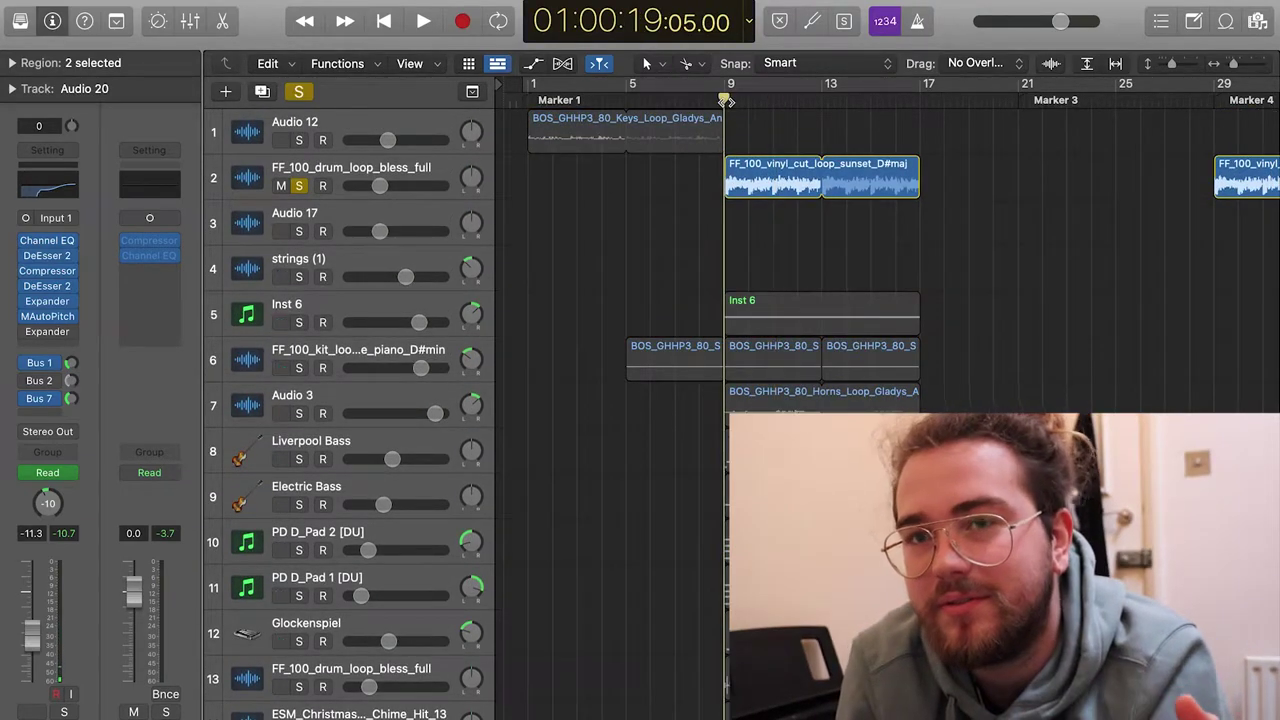
{"action": "key", "text": "space"}
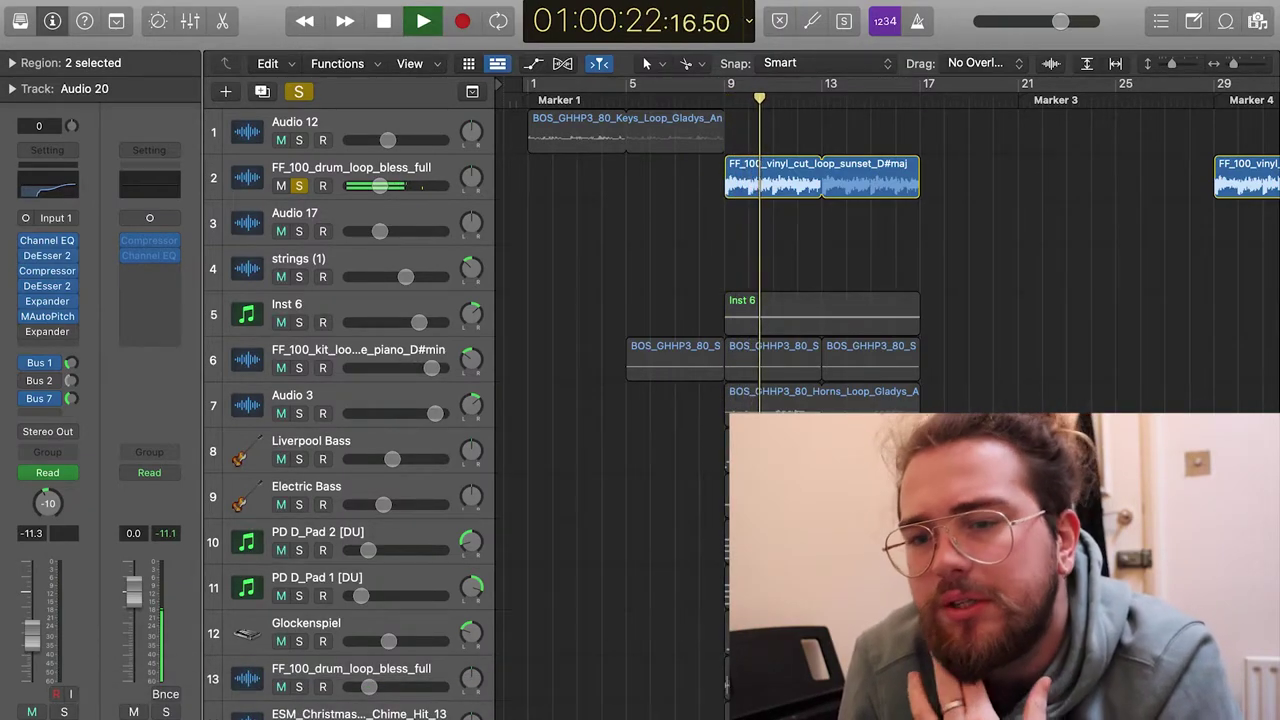
{"action": "key", "text": "space"}
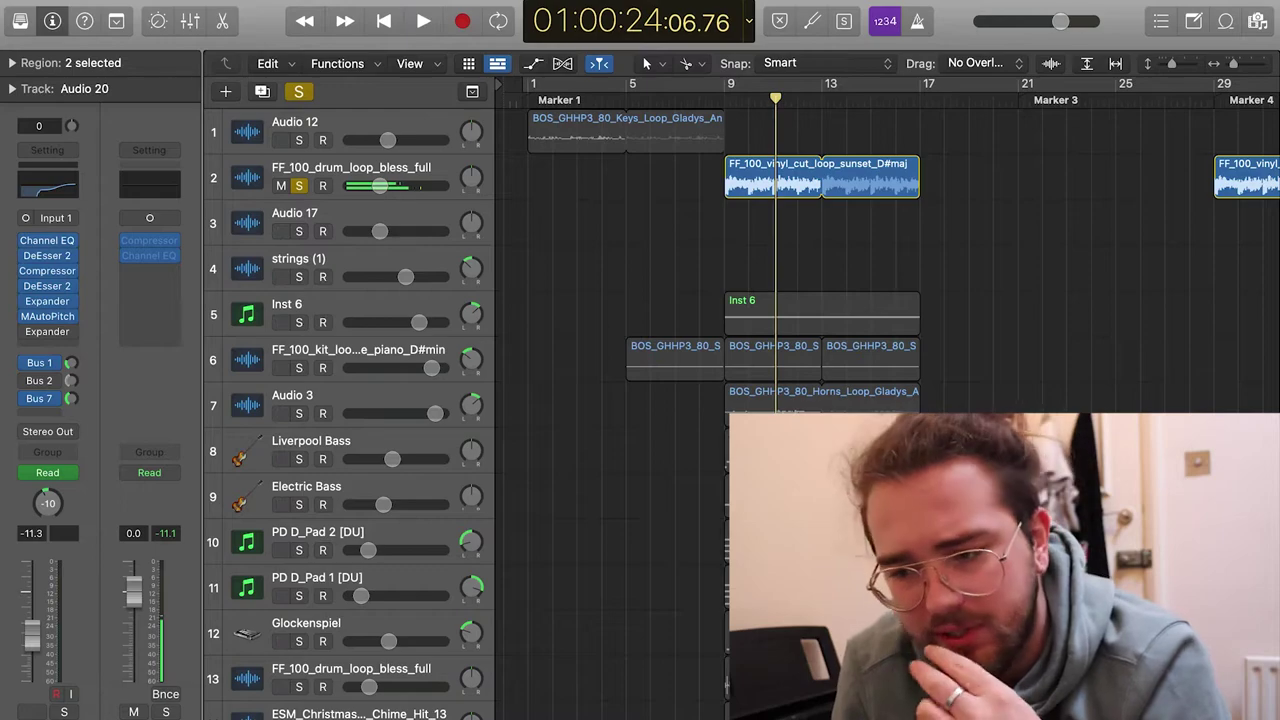
Step: Switch to Splice and preview the original FF_100_vinyl_cut_loop_sunset sample
{"action": "left_click", "coordinate": [610, 705]}
{"action": "scroll", "coordinate": [383, 303], "scroll_direction": "up", "scroll_amount": 3}
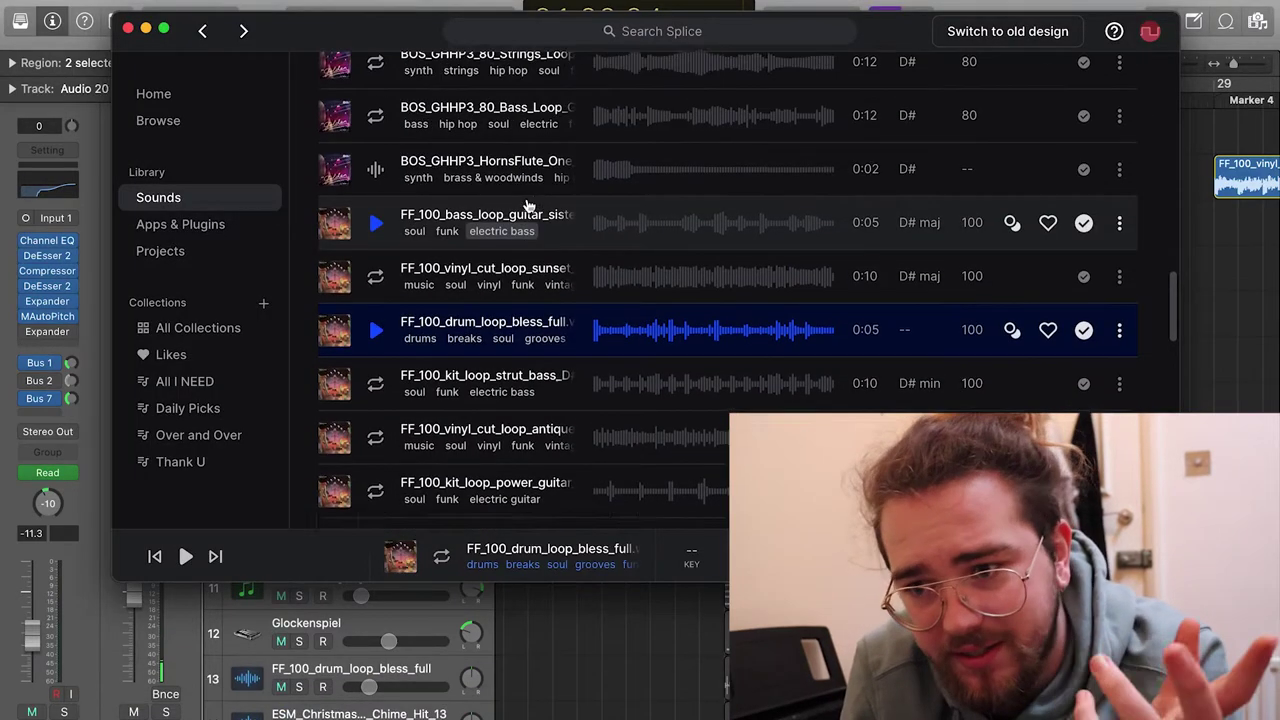
{"action": "left_click", "coordinate": [377, 304]}
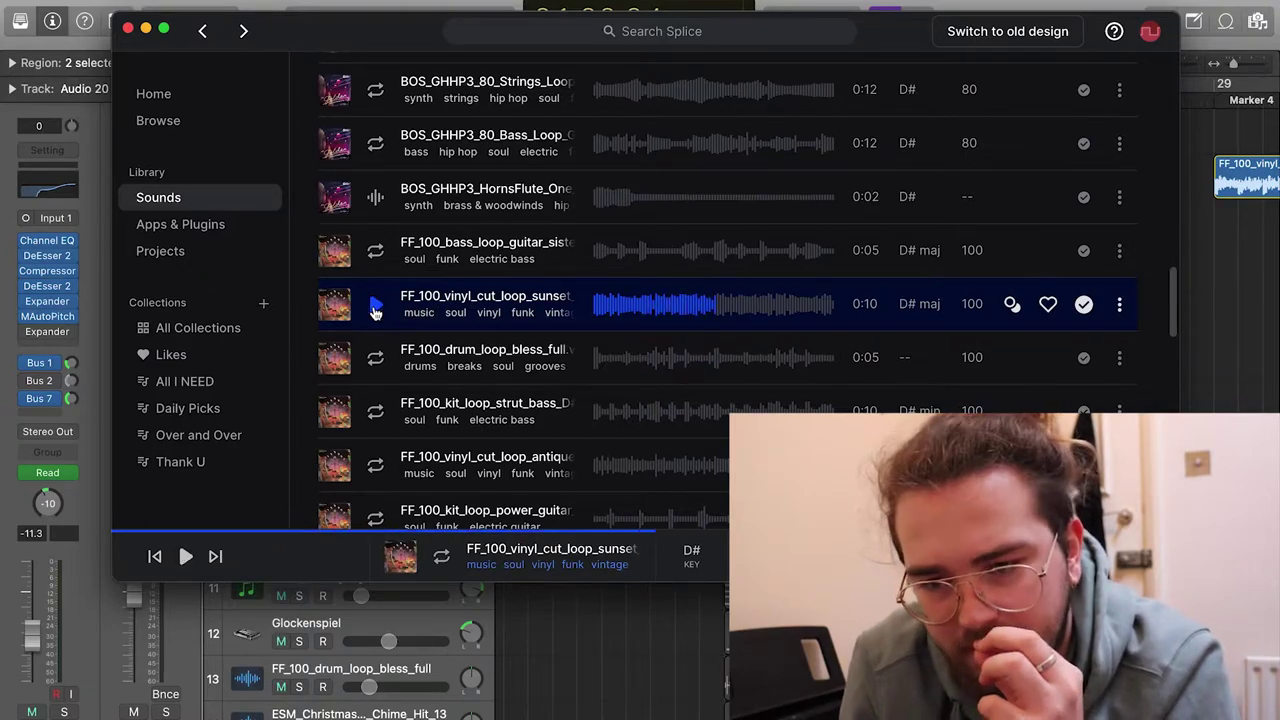
Step: Return to Logic Pro and inspect the Channel EQ on track 2, closing its window when done
{"action": "left_click", "coordinate": [1098, 237]}
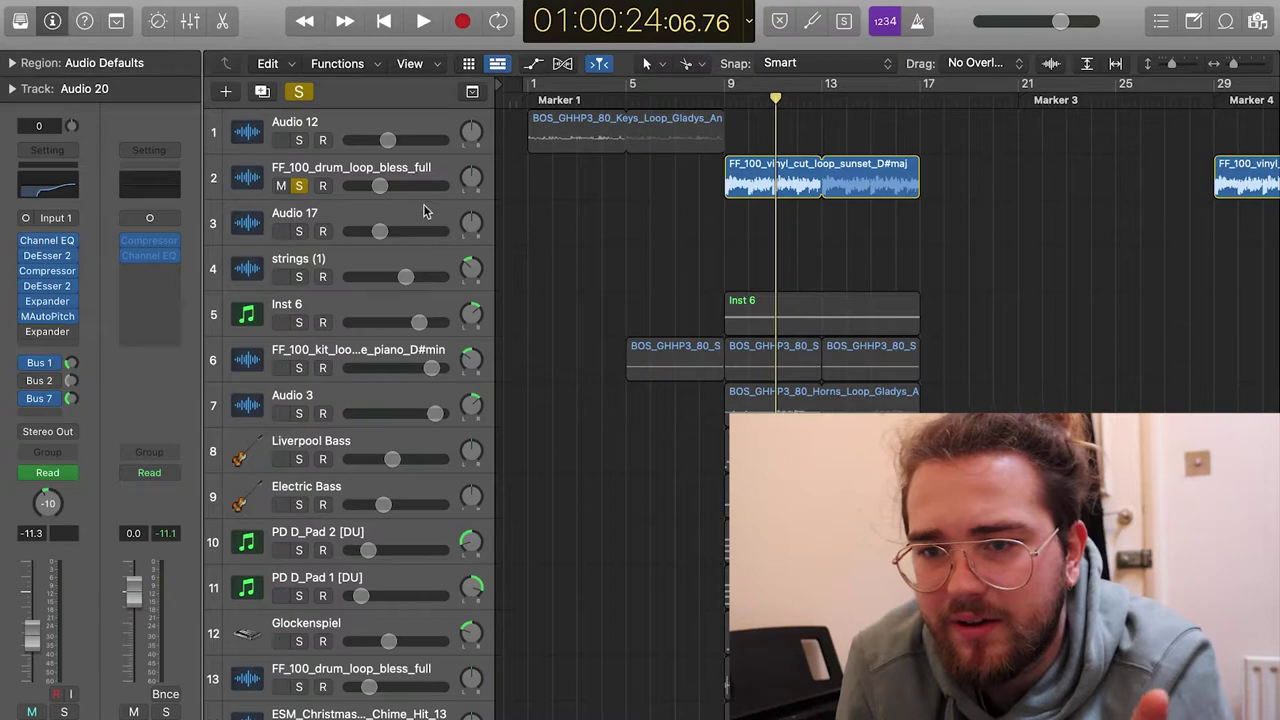
{"action": "left_click", "coordinate": [424, 172]}
{"action": "left_click", "coordinate": [45, 290]}
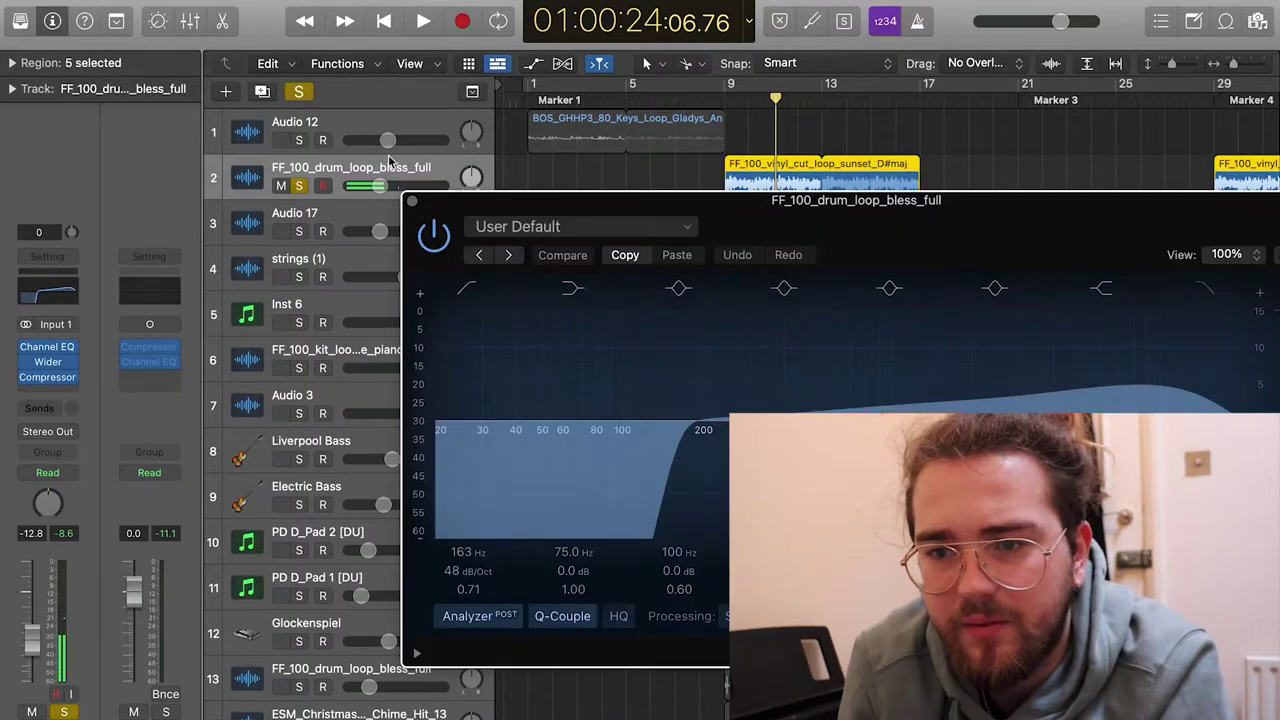
{"action": "left_click", "coordinate": [420, 207]}
Step: Audition the soloed Liverpool Bass together with the vinyl loop, unsolo the loop to hear the bass alone, and clear all solos
{"action": "scroll", "coordinate": [532, 240], "scroll_direction": "down", "scroll_amount": 2}
{"action": "scroll", "coordinate": [532, 240], "scroll_direction": "down", "scroll_amount": 4}
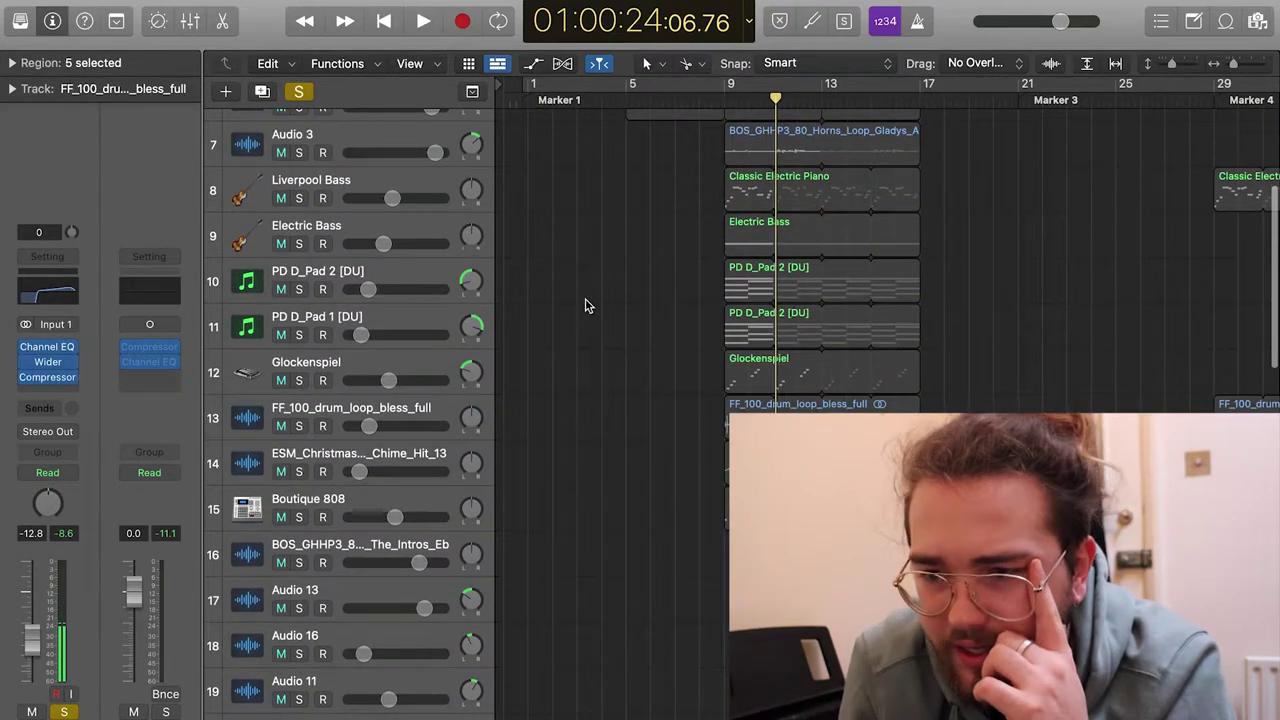
{"action": "scroll", "coordinate": [397, 331], "scroll_direction": "up", "scroll_amount": 1}
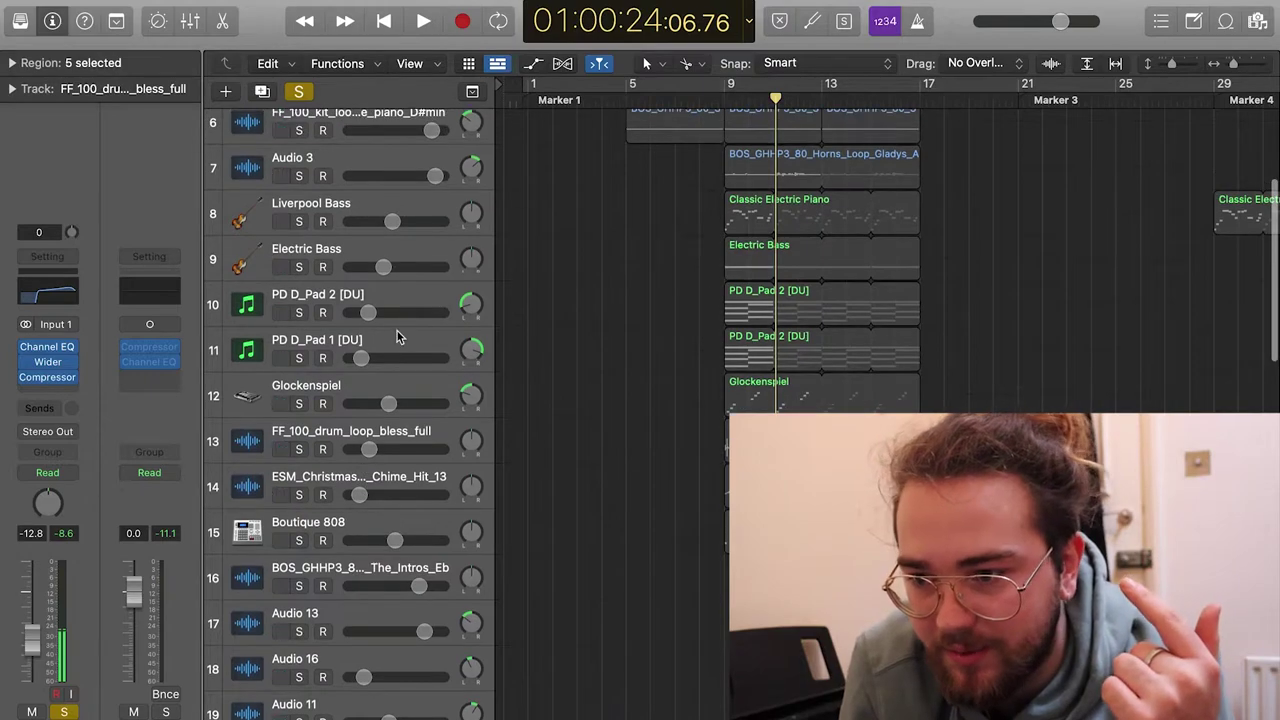
{"action": "scroll", "coordinate": [386, 358], "scroll_direction": "up", "scroll_amount": 2}
{"action": "left_click", "coordinate": [297, 312]}
{"action": "key", "text": "space"}
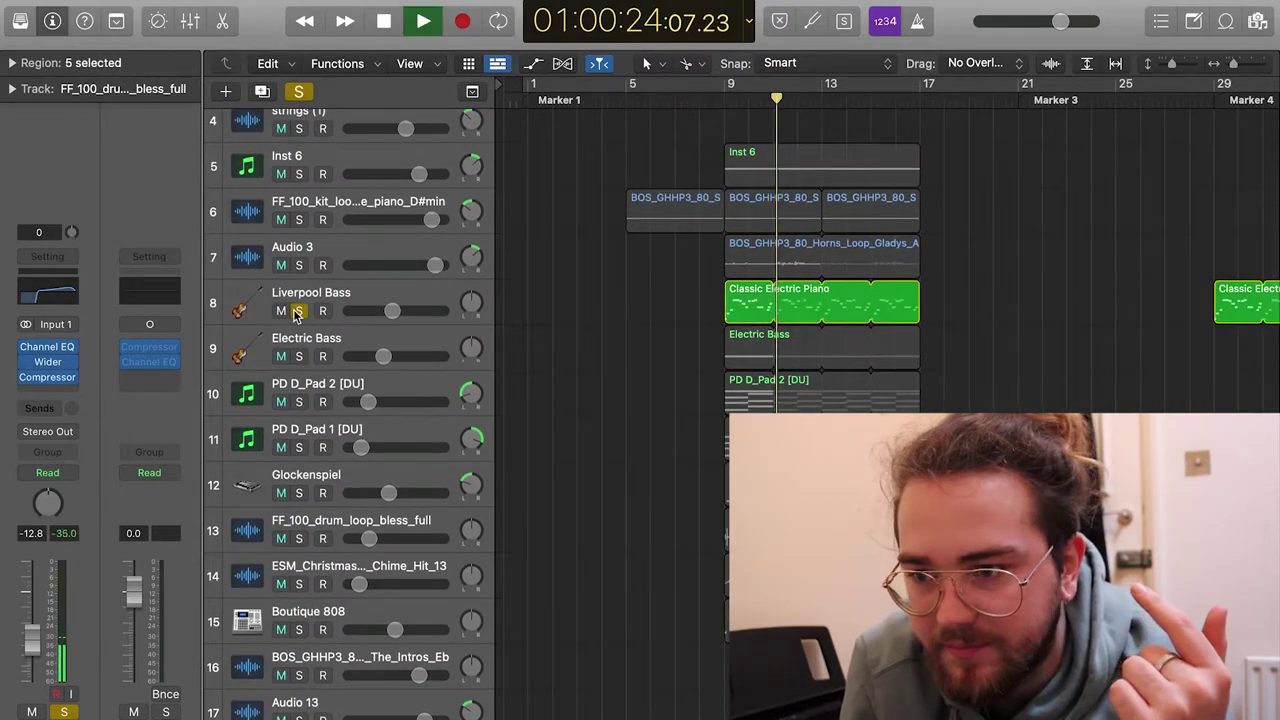
{"action": "scroll", "coordinate": [330, 200], "scroll_direction": "up", "scroll_amount": 3}
{"action": "left_click", "coordinate": [301, 186]}
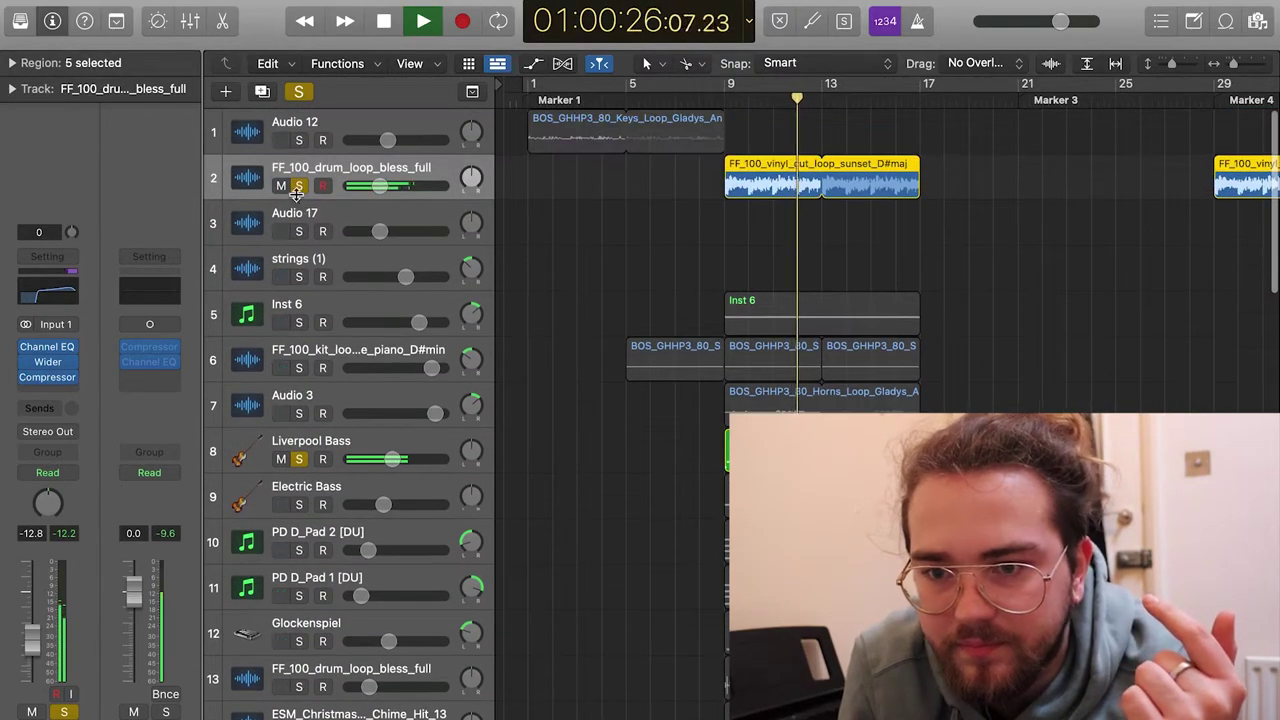
{"action": "left_click", "coordinate": [300, 186]}
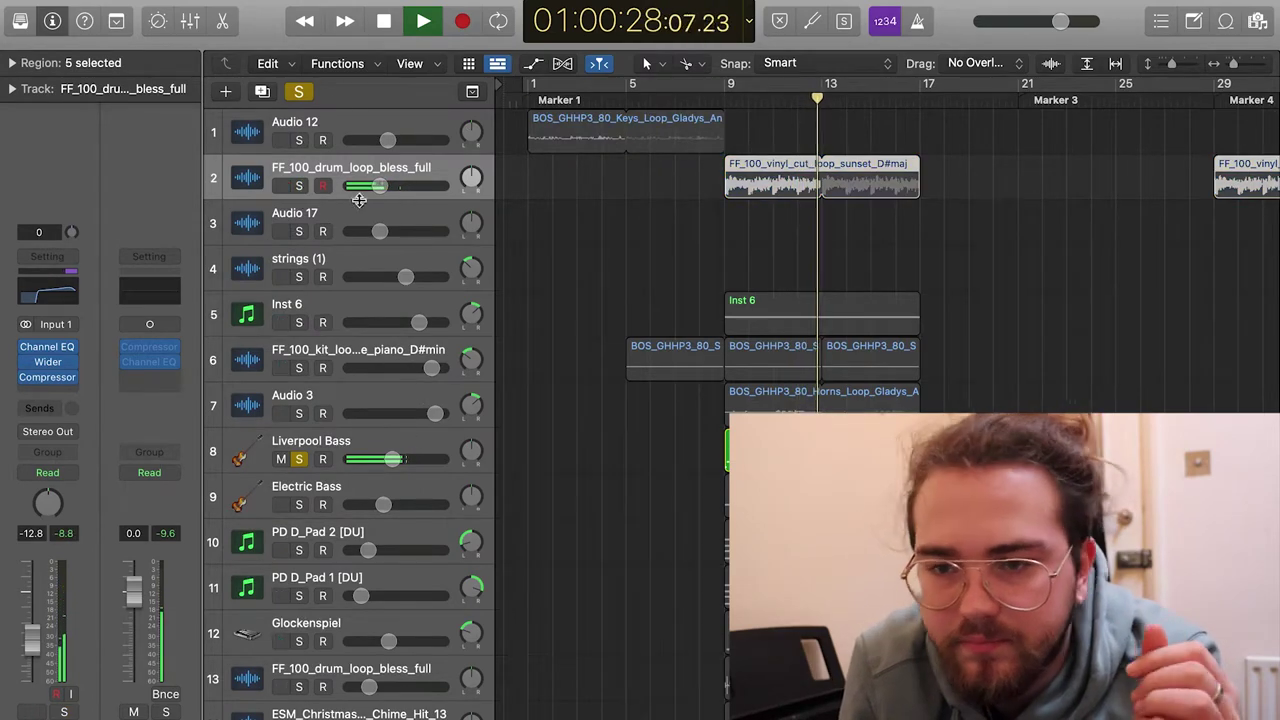
{"action": "key", "text": "ctrl+alt+super+s"}
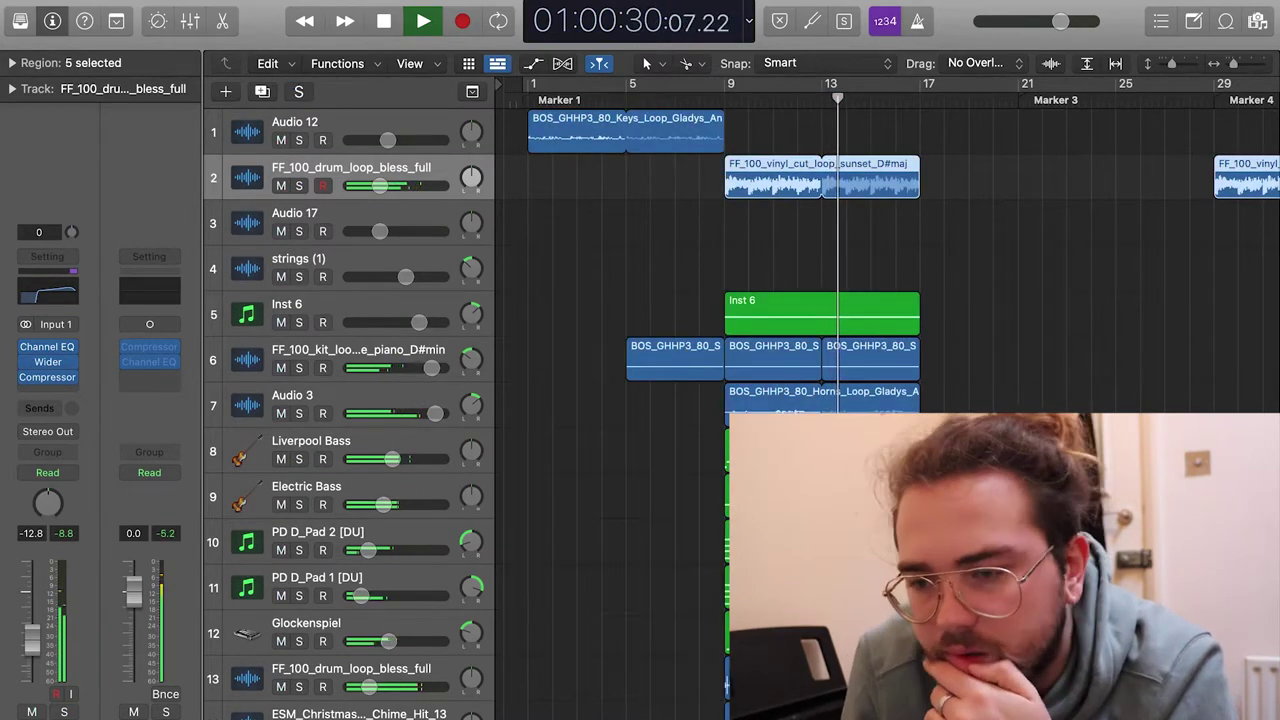
Step: Switch to Splice and preview the BOS_GHHP3_80_Strings loop and the FF_100_vinyl_cut_loop_sunset sample
{"action": "mouse_move", "coordinate": [400, 715]}
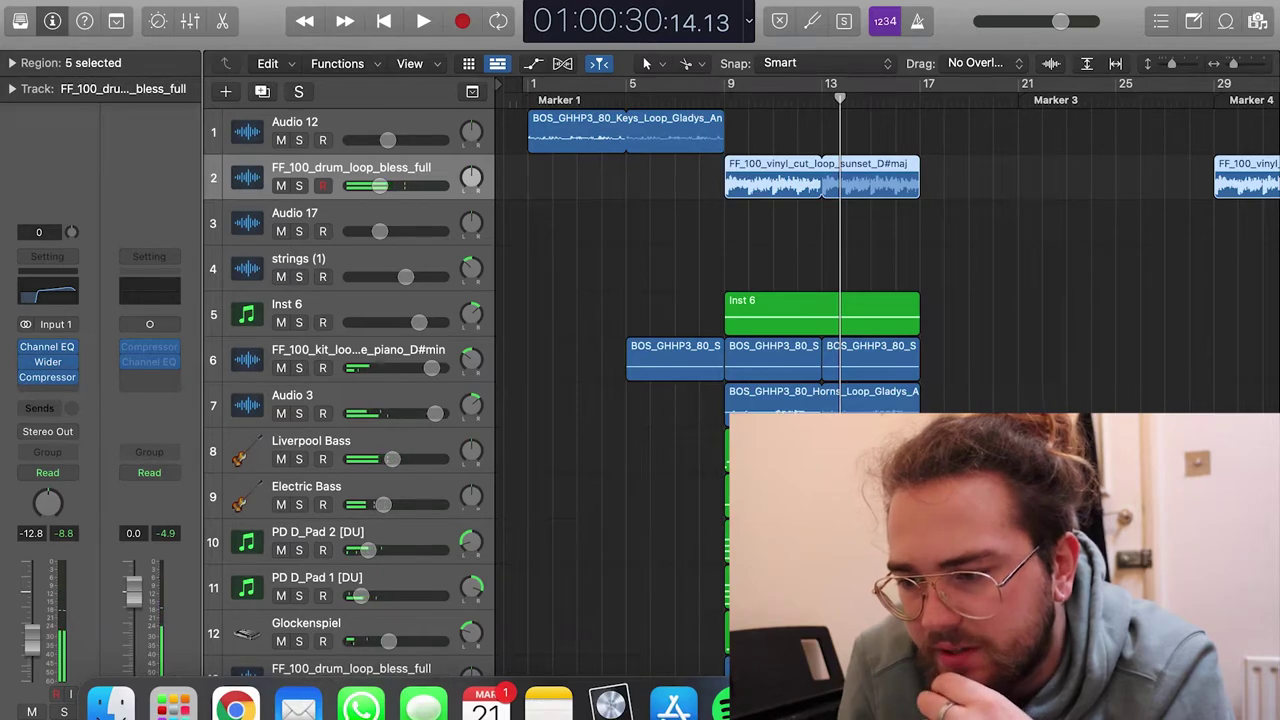
{"action": "left_click", "coordinate": [610, 705]}
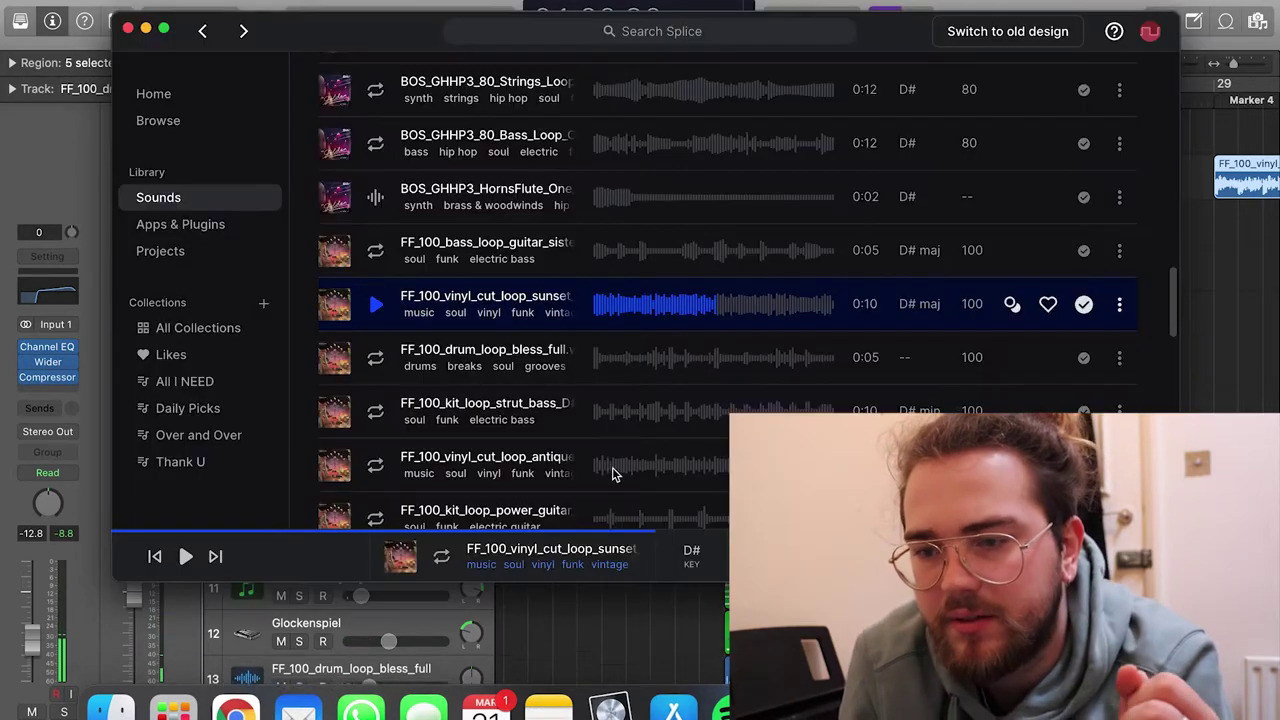
{"action": "scroll", "coordinate": [425, 232], "scroll_direction": "up", "scroll_amount": 2}
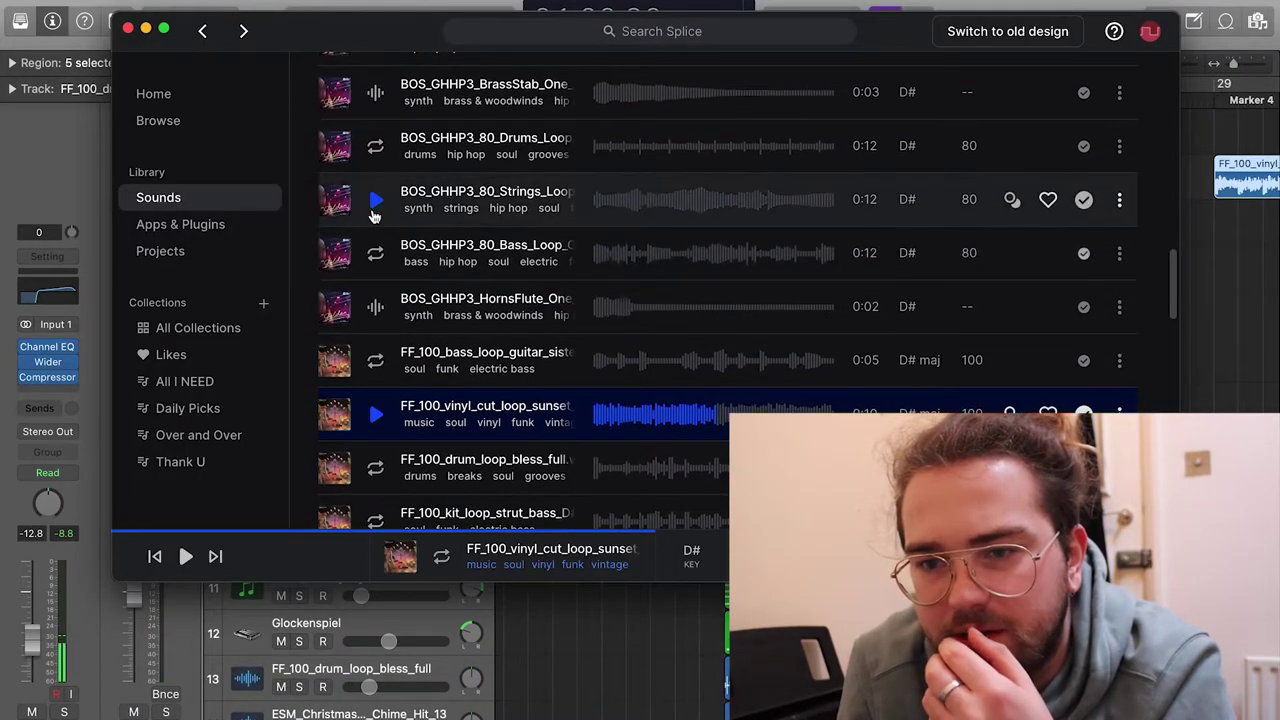
{"action": "left_click", "coordinate": [374, 200]}
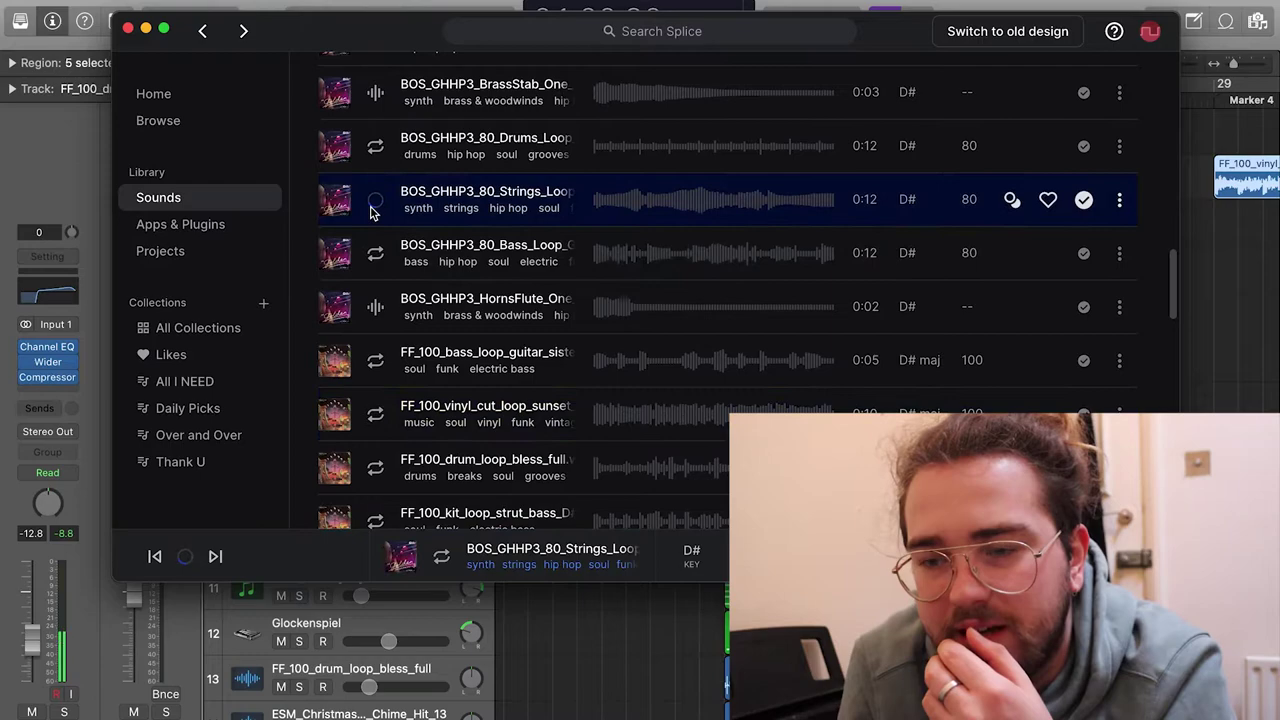
{"action": "left_click", "coordinate": [375, 413]}
{"action": "scroll", "coordinate": [420, 380], "scroll_direction": "up", "scroll_amount": 2}
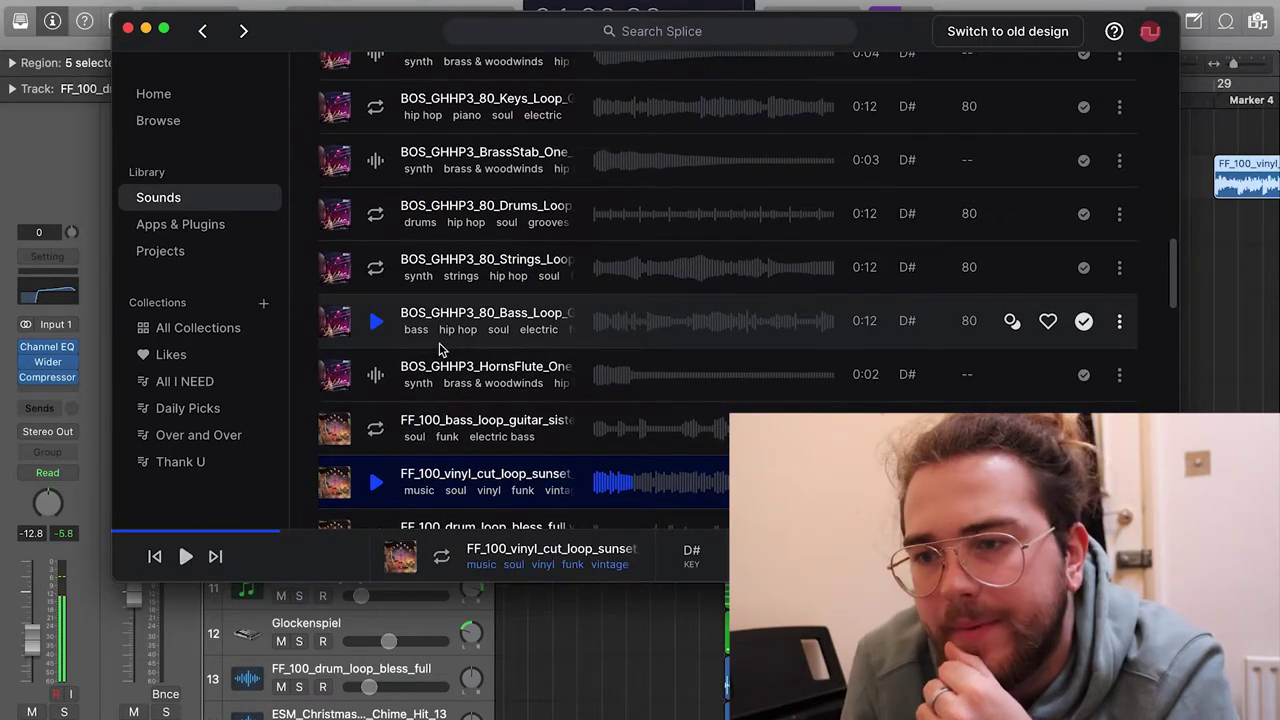
Step: Find the BOS_GHHP3_80_Horns loop further up the sound library and preview it
{"action": "scroll", "coordinate": [440, 348], "scroll_direction": "up", "scroll_amount": 8}
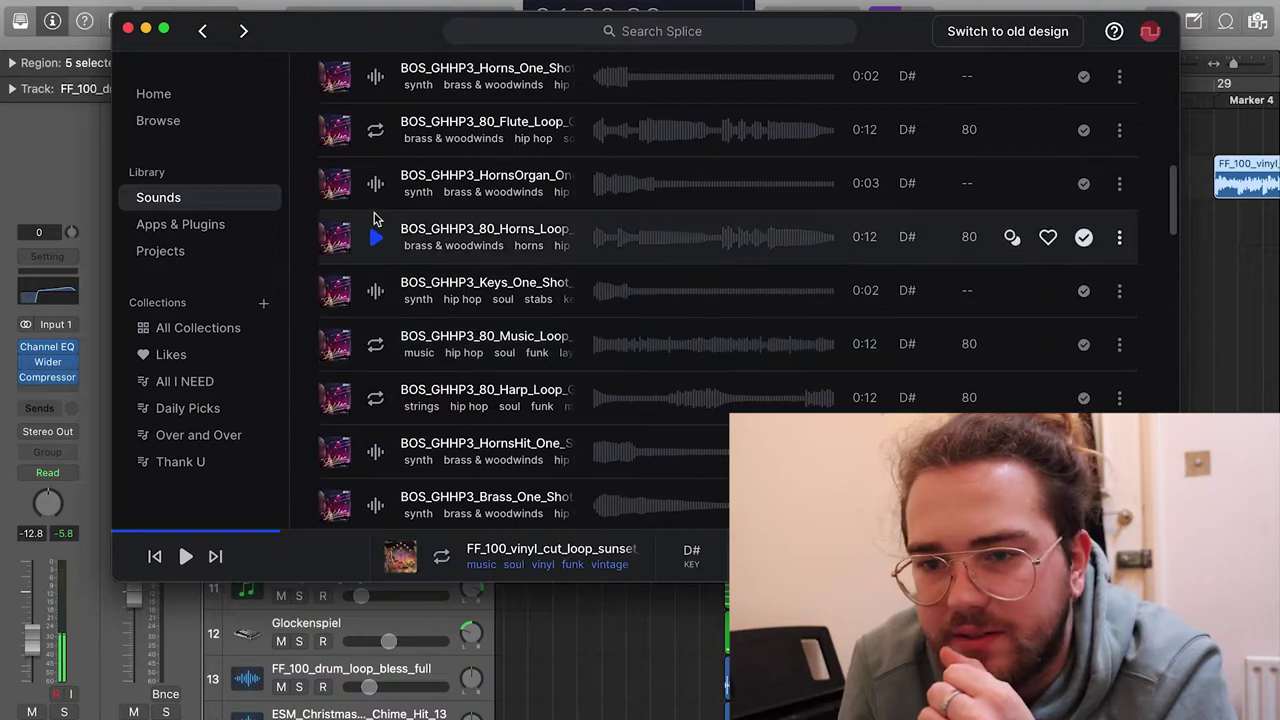
{"action": "left_click", "coordinate": [373, 238]}
{"action": "scroll", "coordinate": [373, 243], "scroll_direction": "up", "scroll_amount": 1}
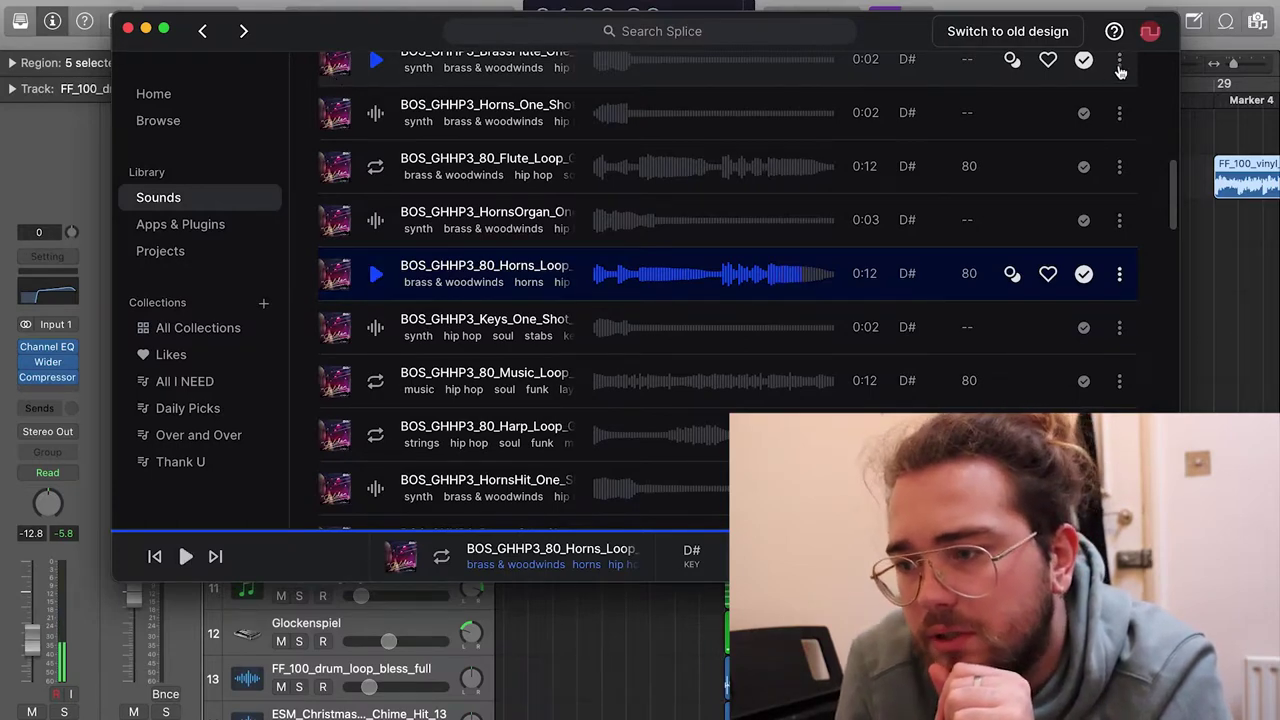
Step: Return to Logic Pro, solo tracks 6 and 7, play them from bar 9, and unsolo track 6 to hear only the horns
{"action": "left_click", "coordinate": [1225, 192]}
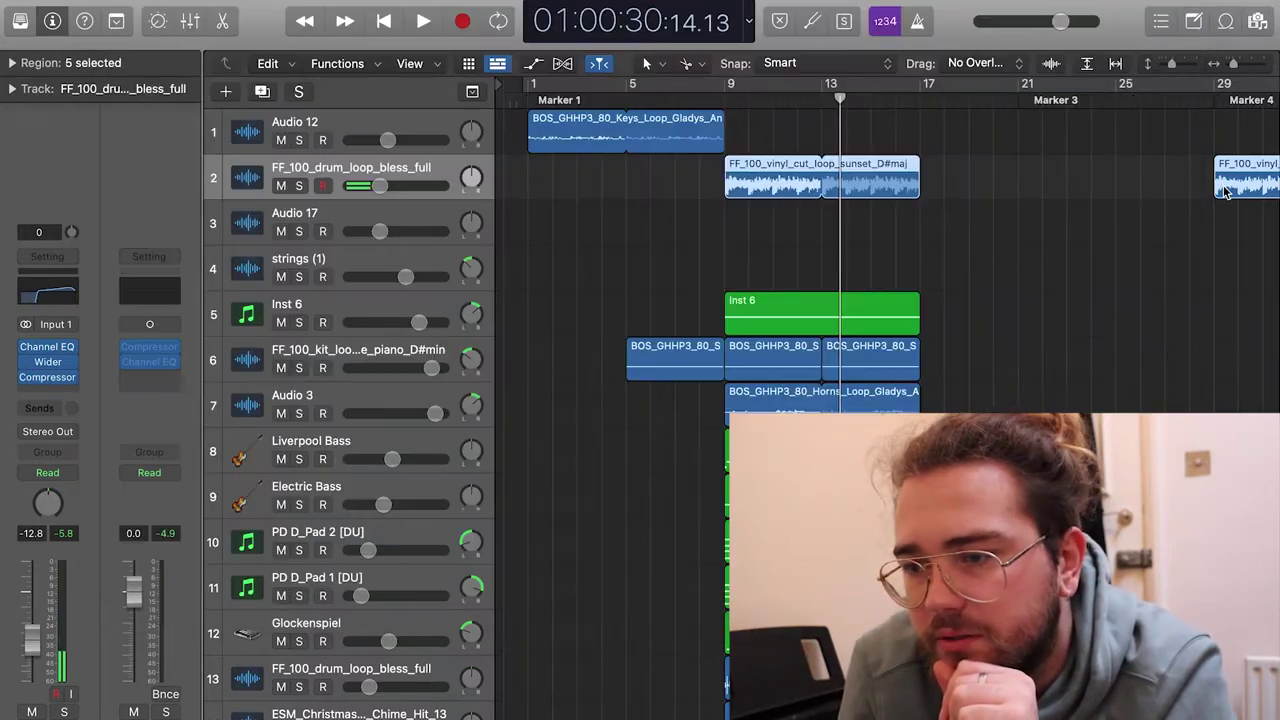
{"action": "left_click", "coordinate": [300, 369]}
{"action": "left_click", "coordinate": [298, 413]}
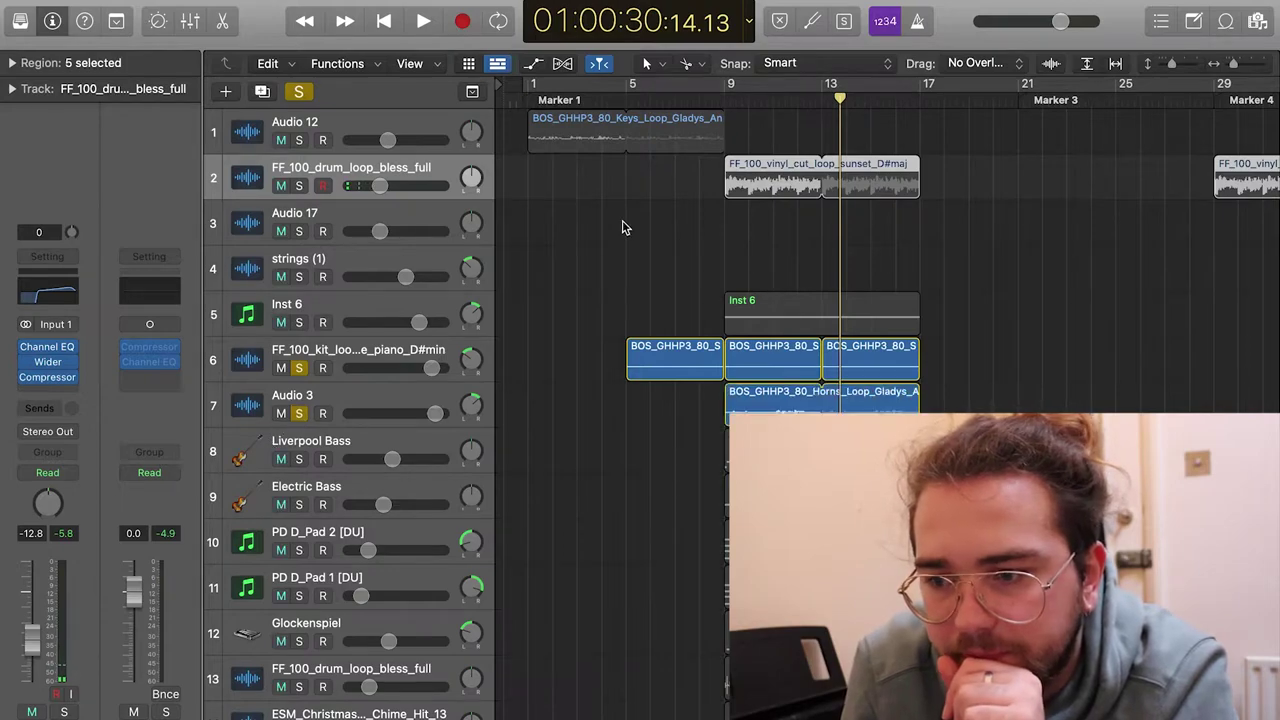
{"action": "key", "text": "space"}
{"action": "left_click", "coordinate": [731, 85]}
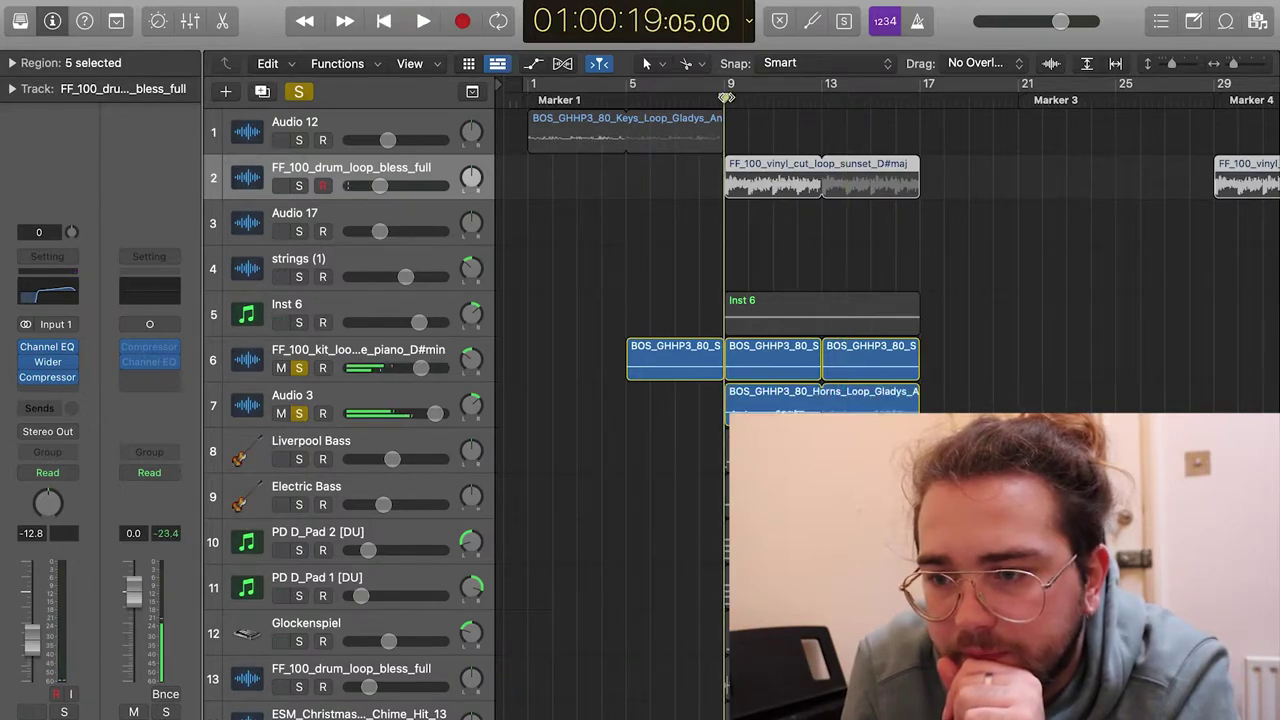
{"action": "left_click", "coordinate": [298, 369]}
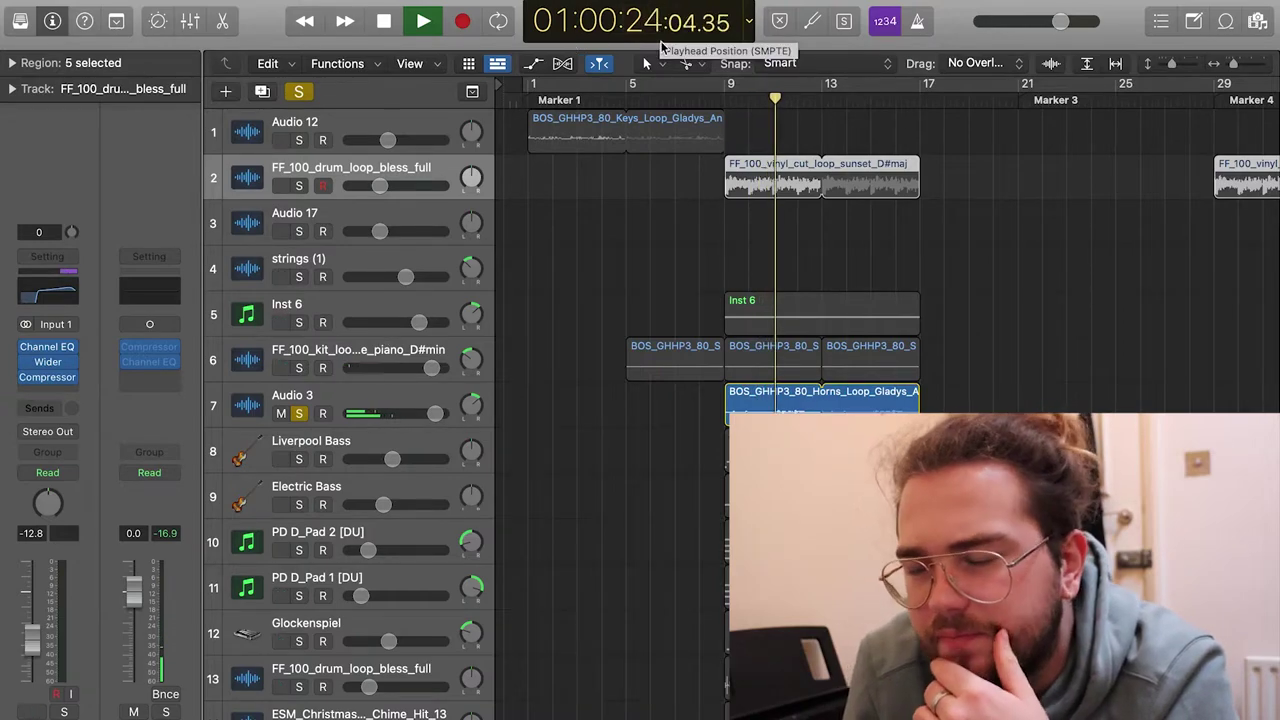
Step: Switch back to Splice and preview the BOS_GHHP3_Keys_One_Shot sample
{"action": "mouse_move", "coordinate": [400, 715]}
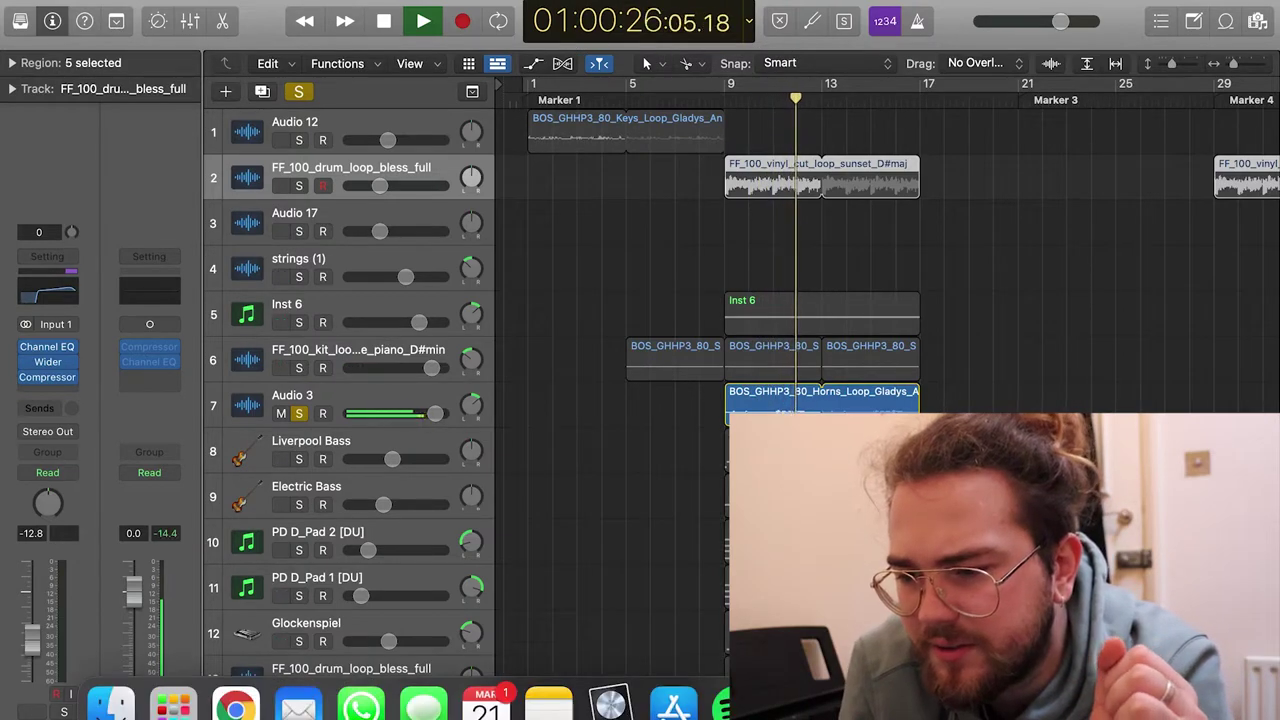
{"action": "key", "text": "super+Tab"}
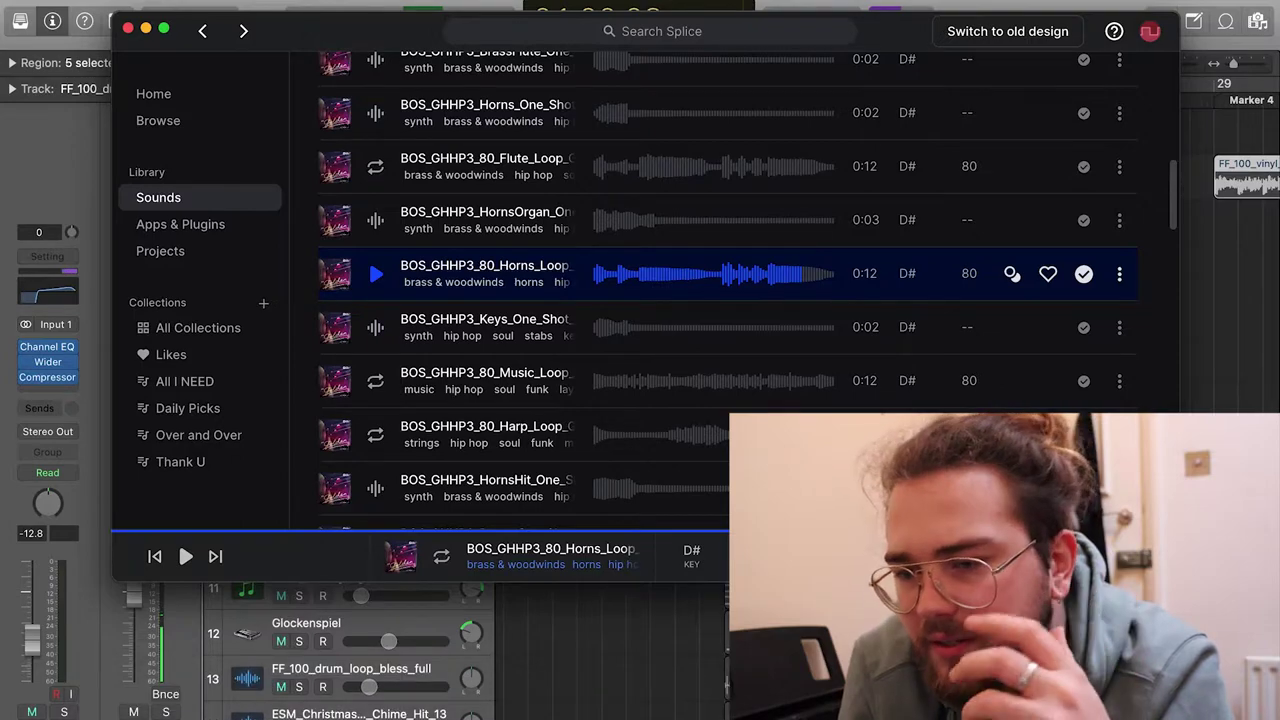
{"action": "key", "text": "super+Tab"}
{"action": "key", "text": "super+Tab"}
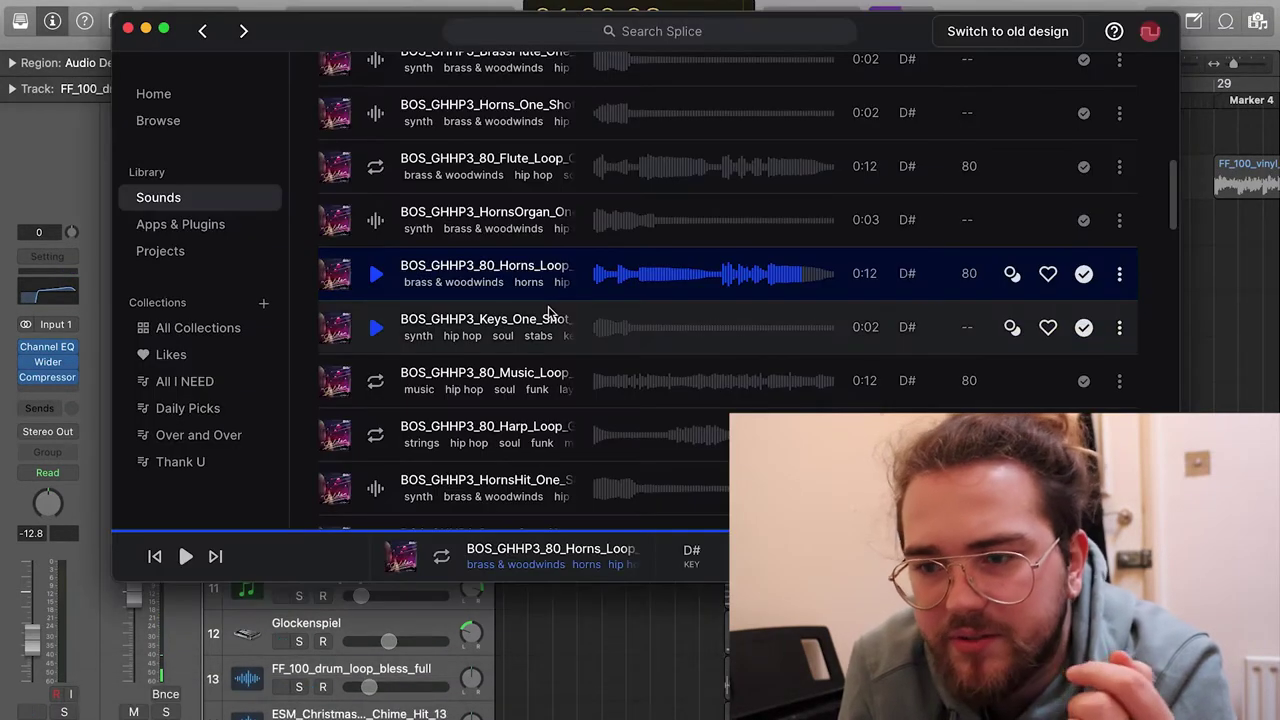
{"action": "left_click", "coordinate": [375, 327]}
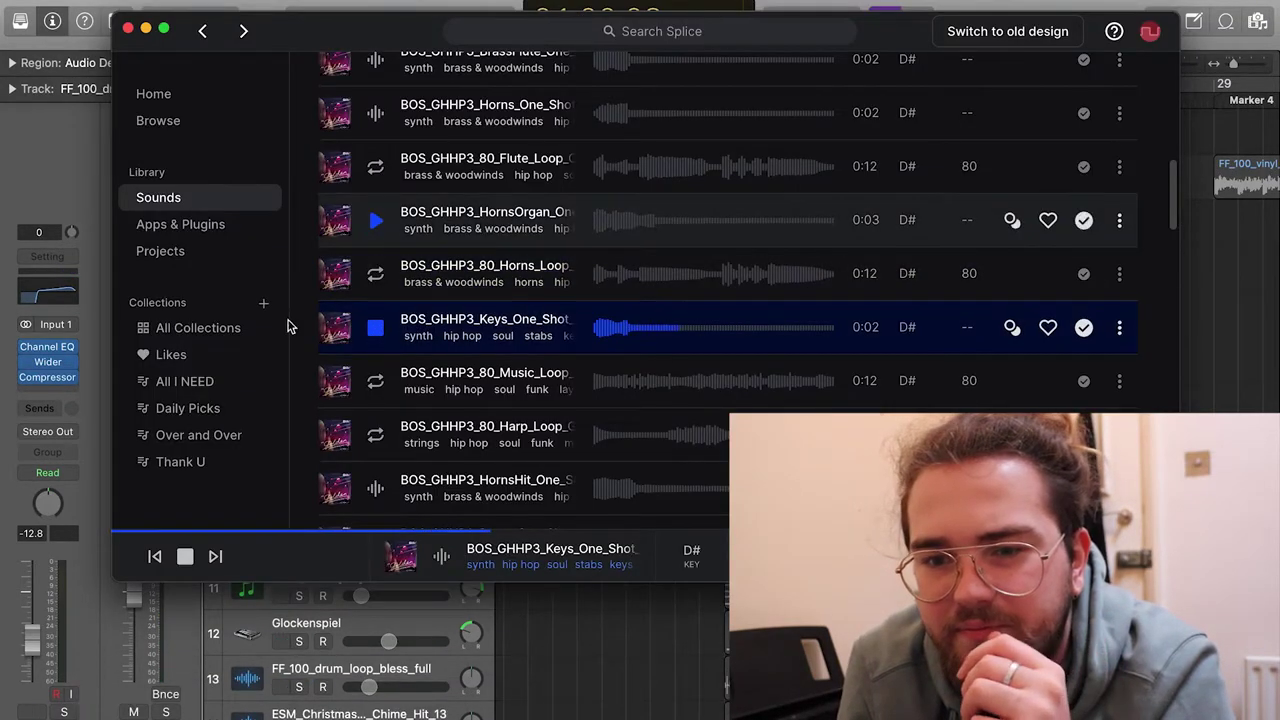
Step: Open the Over and Over collection and preview its BOS_GHHP3_80 horns and keys loops
{"action": "left_click", "coordinate": [188, 435]}
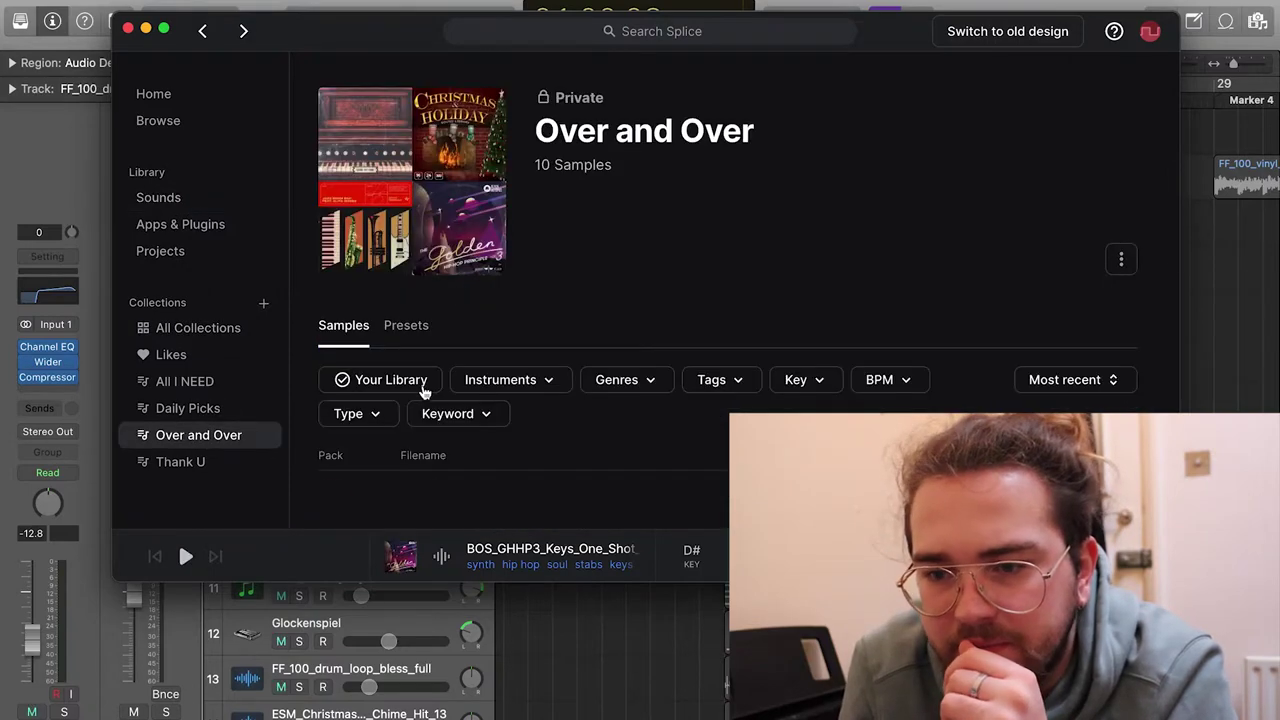
{"action": "scroll", "coordinate": [362, 316], "scroll_direction": "down", "scroll_amount": 5}
{"action": "left_click", "coordinate": [372, 322]}
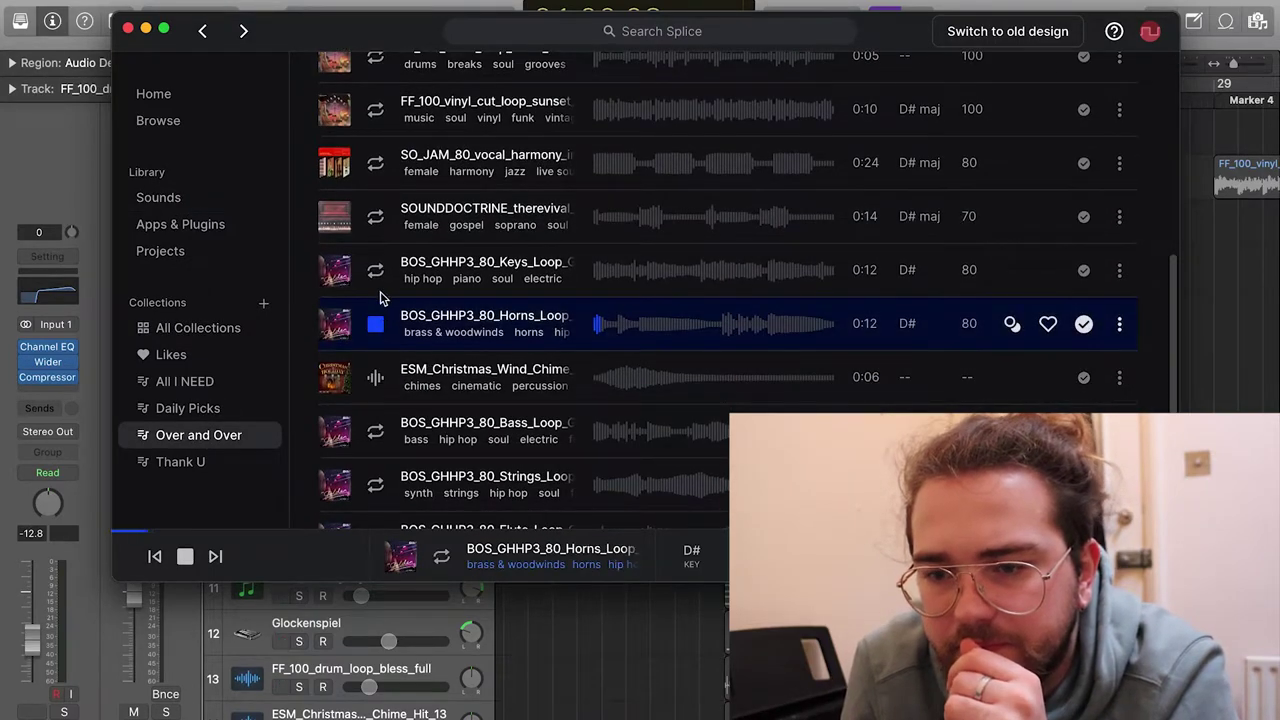
{"action": "left_click", "coordinate": [378, 275]}
{"action": "scroll", "coordinate": [368, 360], "scroll_direction": "down", "scroll_amount": 1}
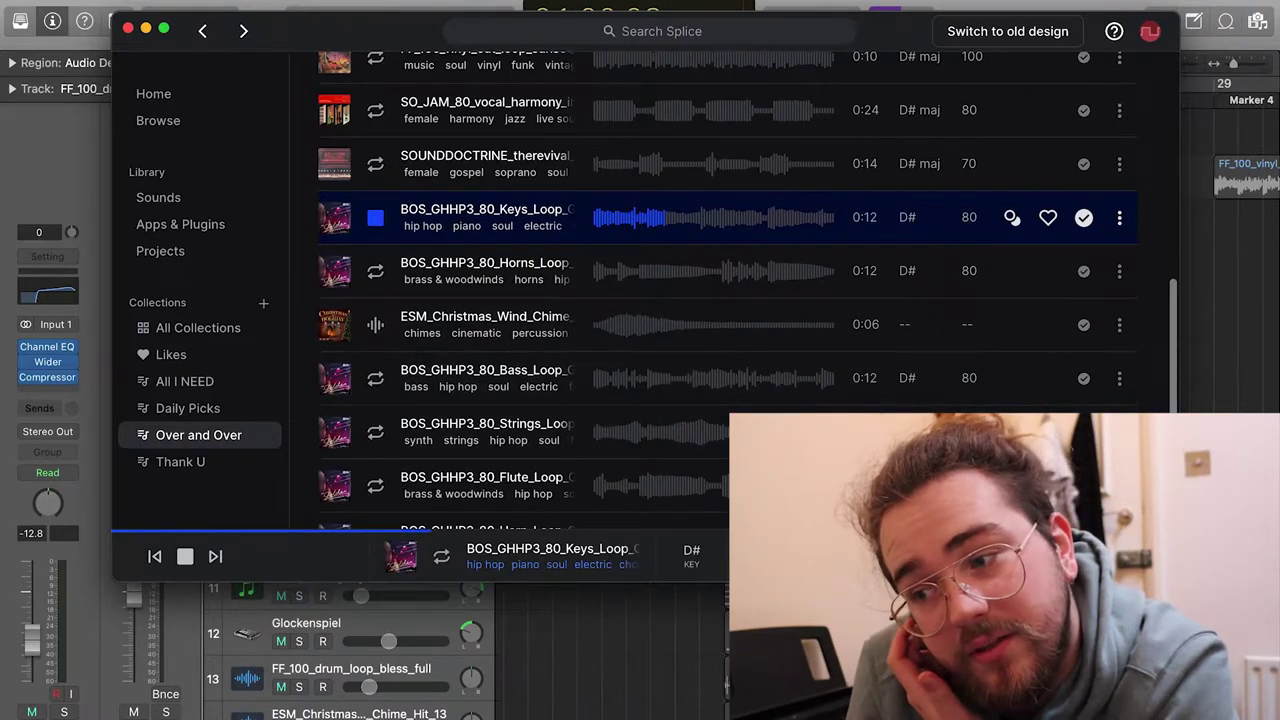
{"action": "key", "text": "space"}
Step: Return to Logic Pro with no tracks soloed and play the full mix near bar 13 and from about bar 17
{"action": "key", "text": "super+Tab"}
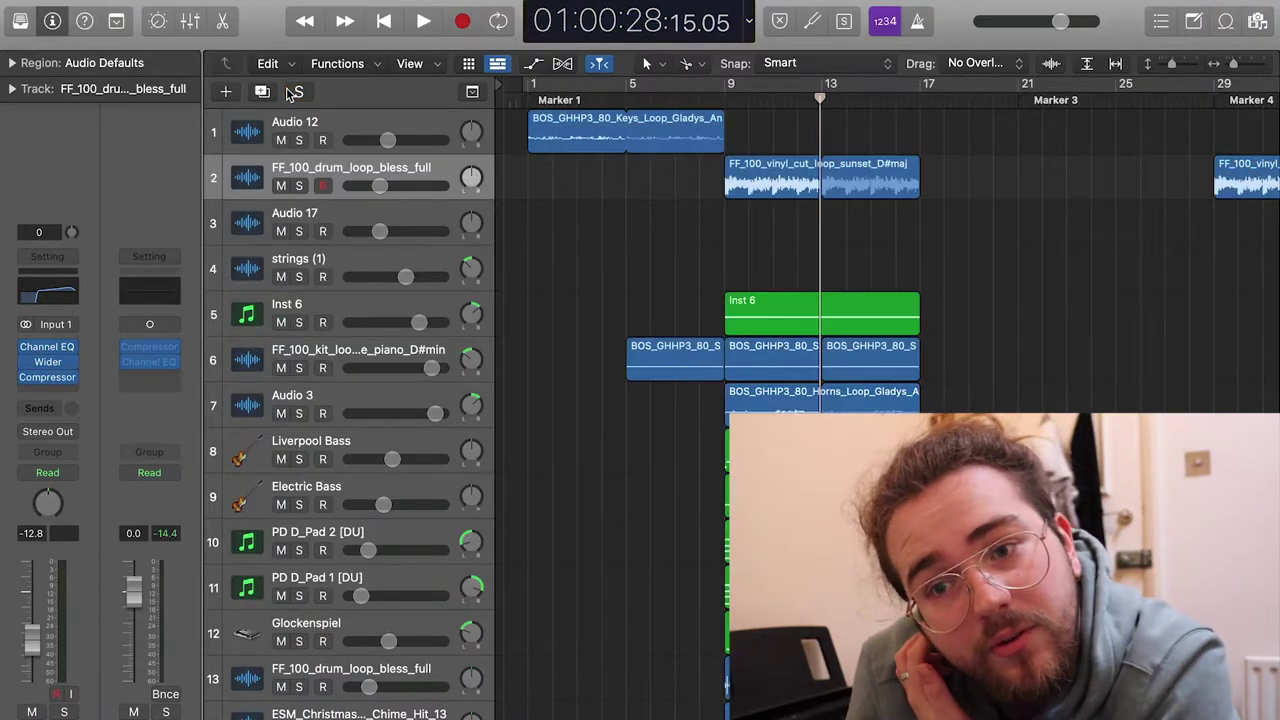
{"action": "key", "text": "space"}
{"action": "key", "text": "space"}
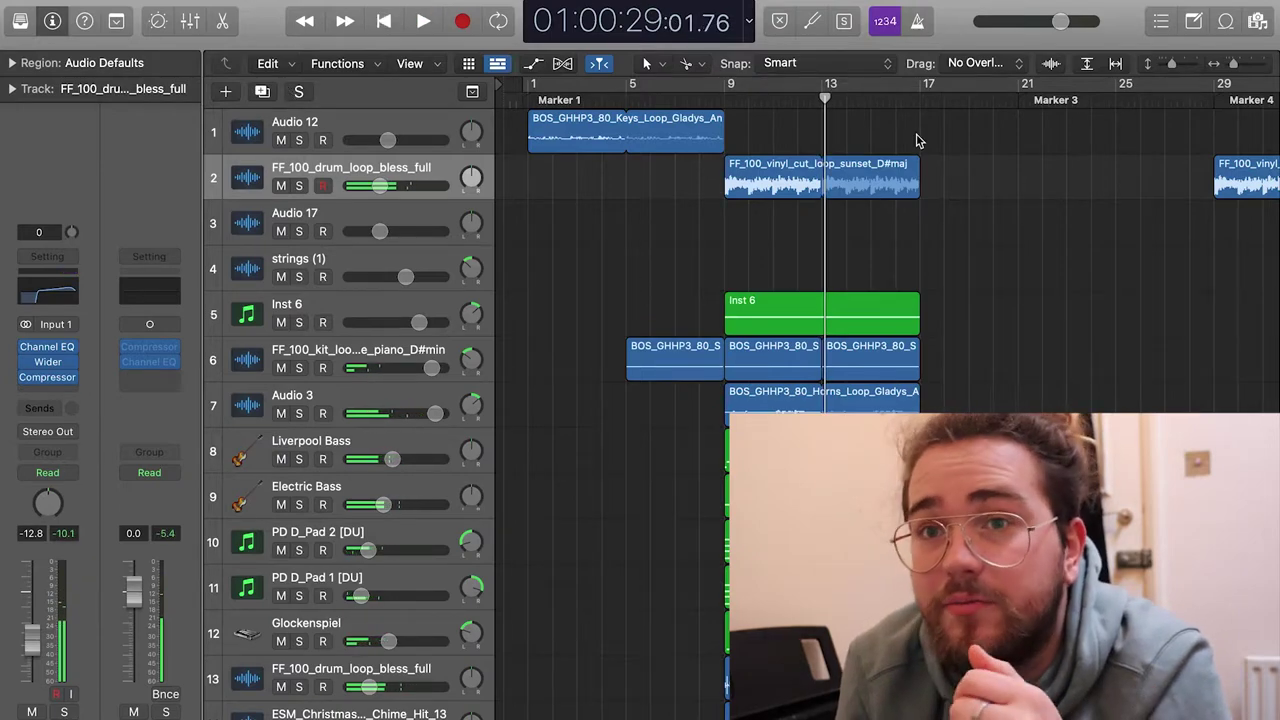
{"action": "left_click", "coordinate": [916, 100]}
{"action": "key", "text": "space"}
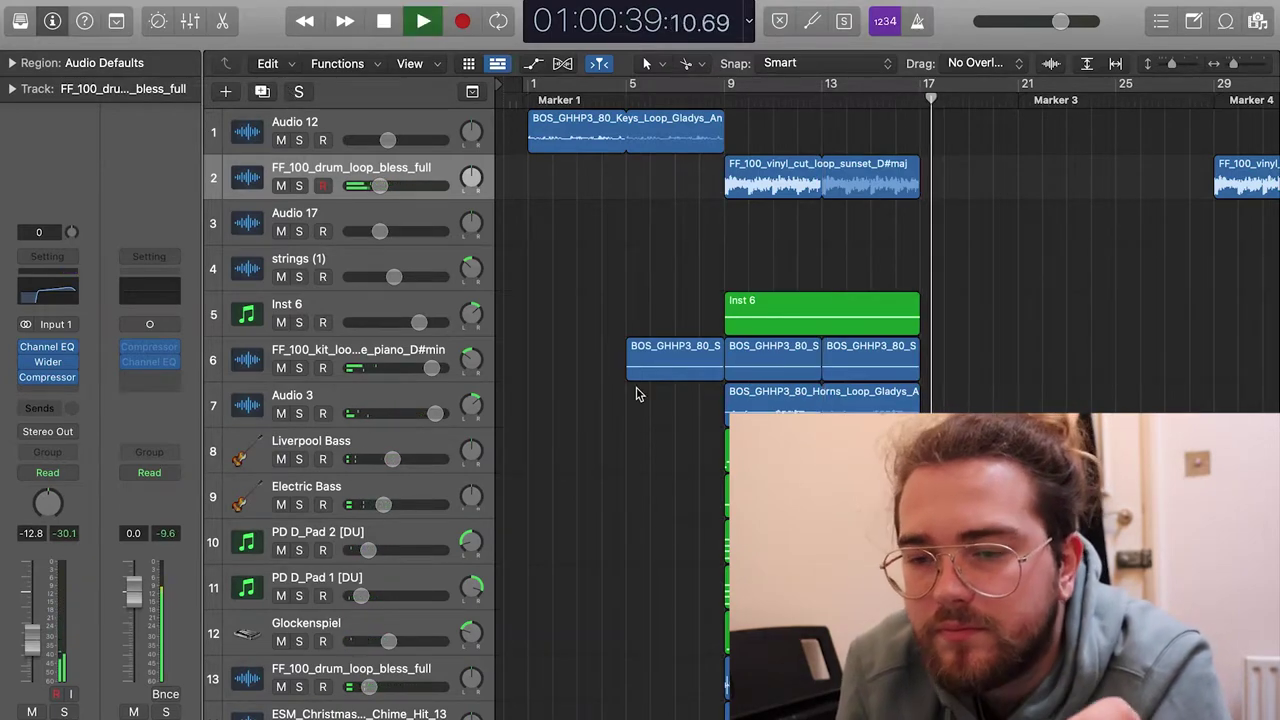
Step: Solo tracks 18 to 22 during playback after bar 17 to hear the drums, keys and bass together, and clear the solos
{"action": "scroll", "coordinate": [636, 392], "scroll_direction": "down", "scroll_amount": 15}
{"action": "scroll", "coordinate": [636, 392], "scroll_direction": "up", "scroll_amount": 10}
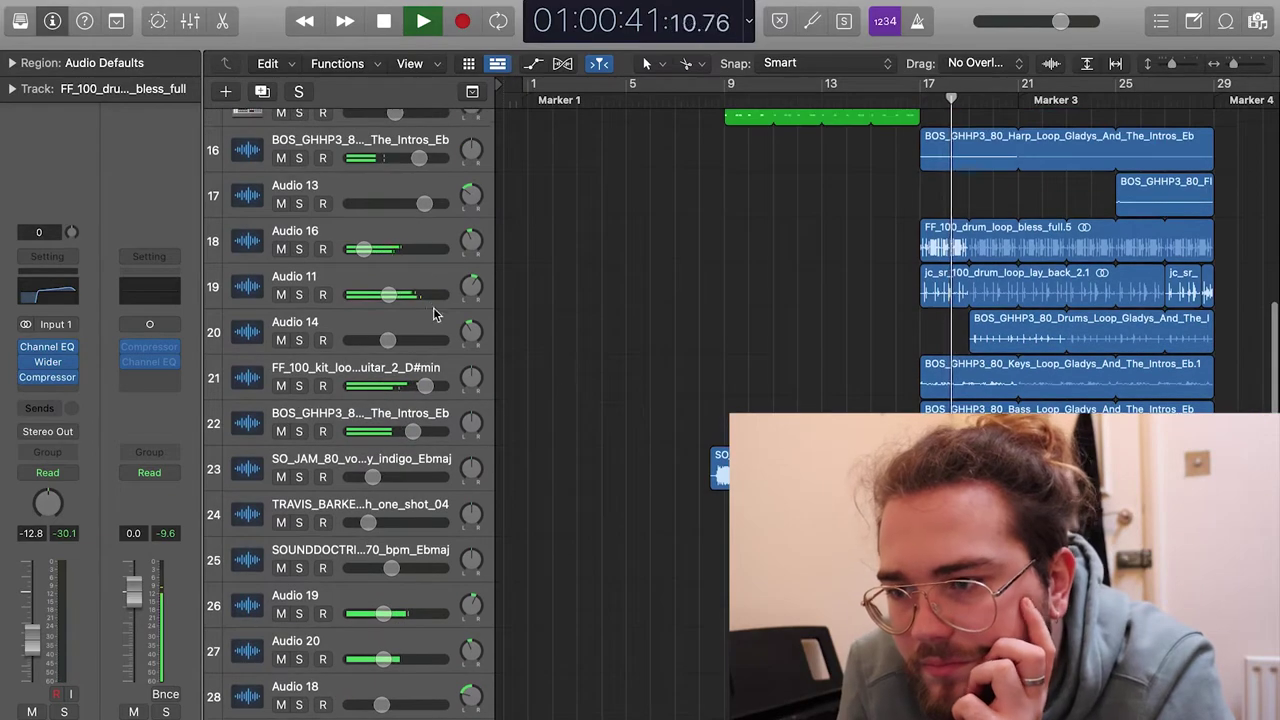
{"action": "left_click_drag", "start_coordinate": [298, 249], "coordinate": [298, 430]}
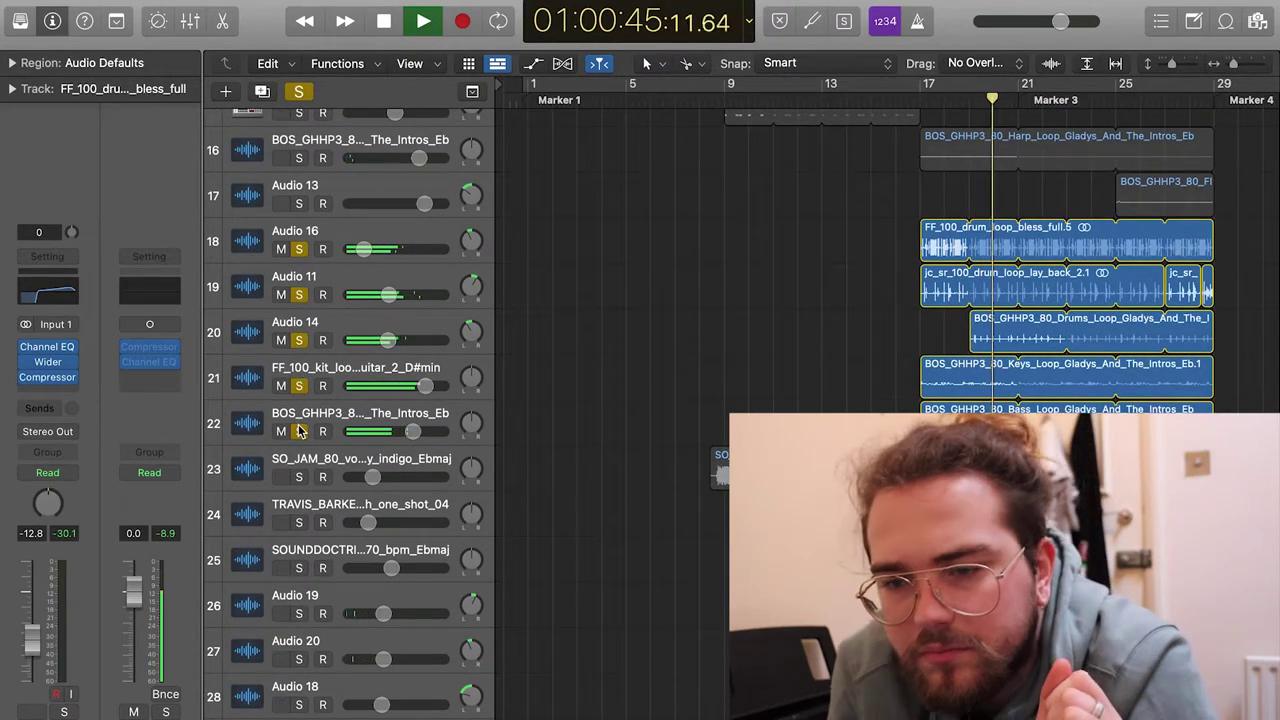
{"action": "left_click", "coordinate": [301, 91]}
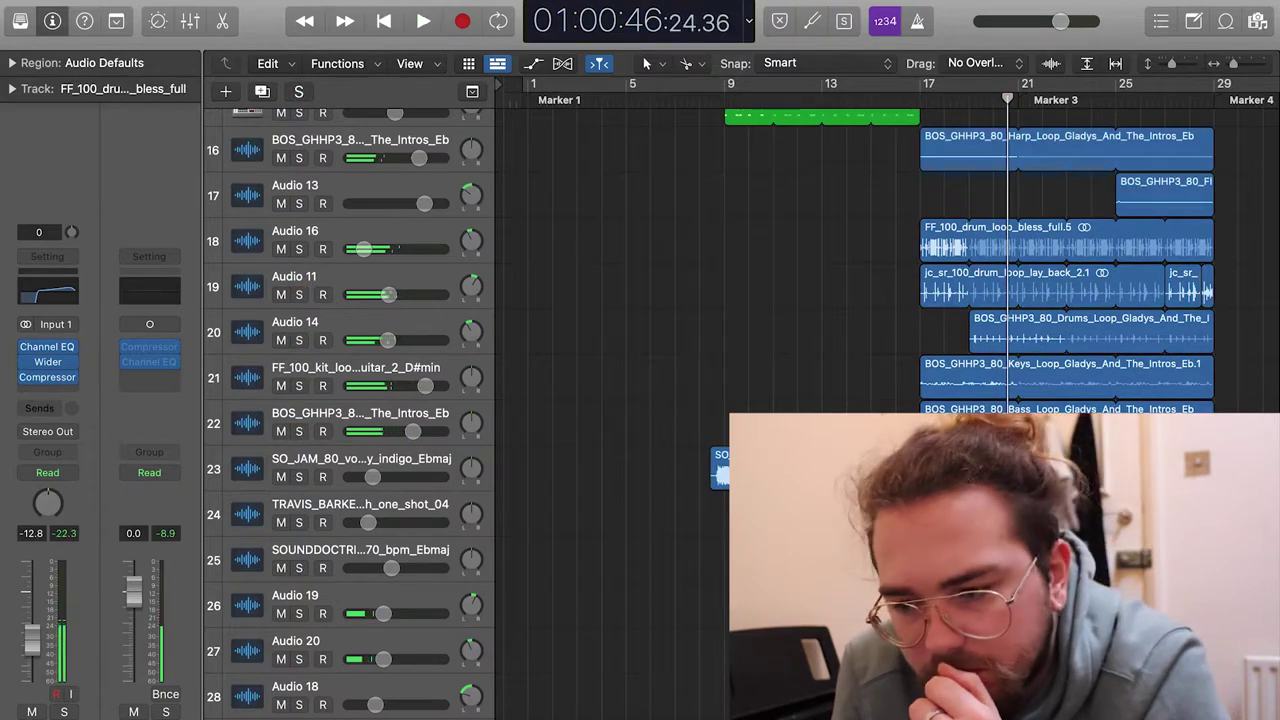
Step: Switch to Splice and preview the BOS_GHHP3_80 bass and flute loops and the FF_100_drum_loop_bless_full sample
{"action": "left_click", "coordinate": [610, 705]}
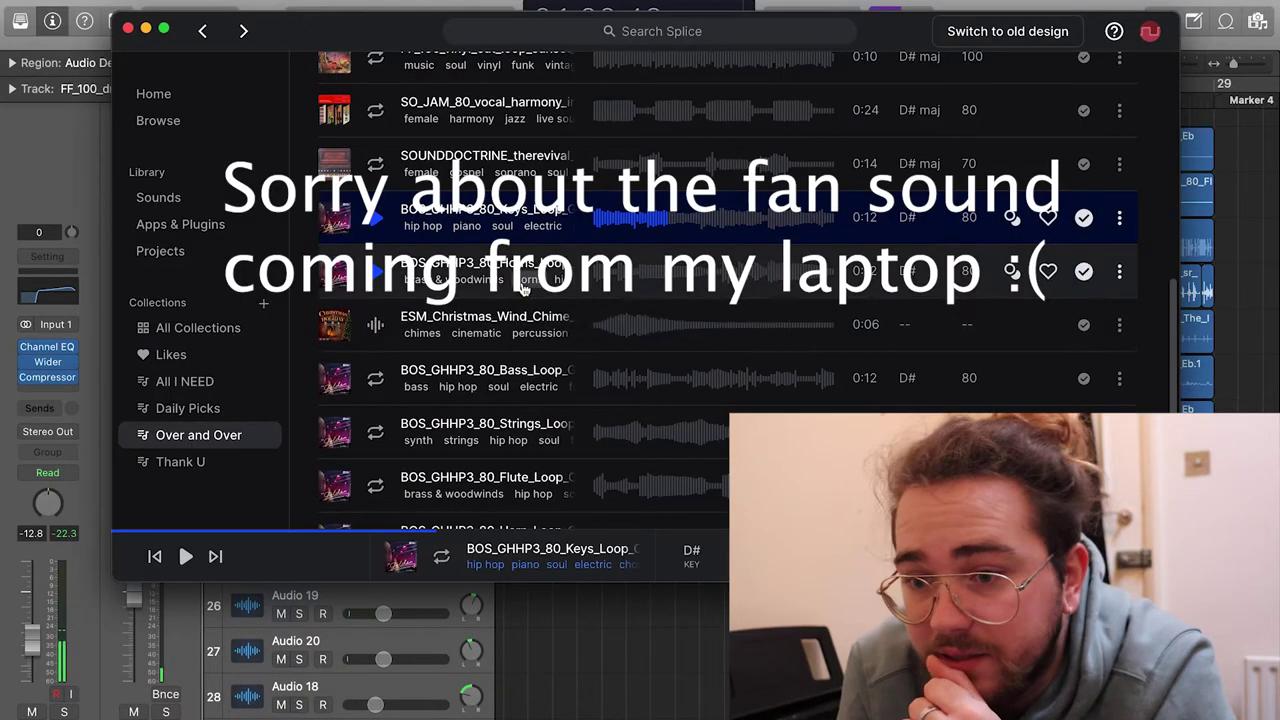
{"action": "scroll", "coordinate": [396, 274], "scroll_direction": "up", "scroll_amount": 3}
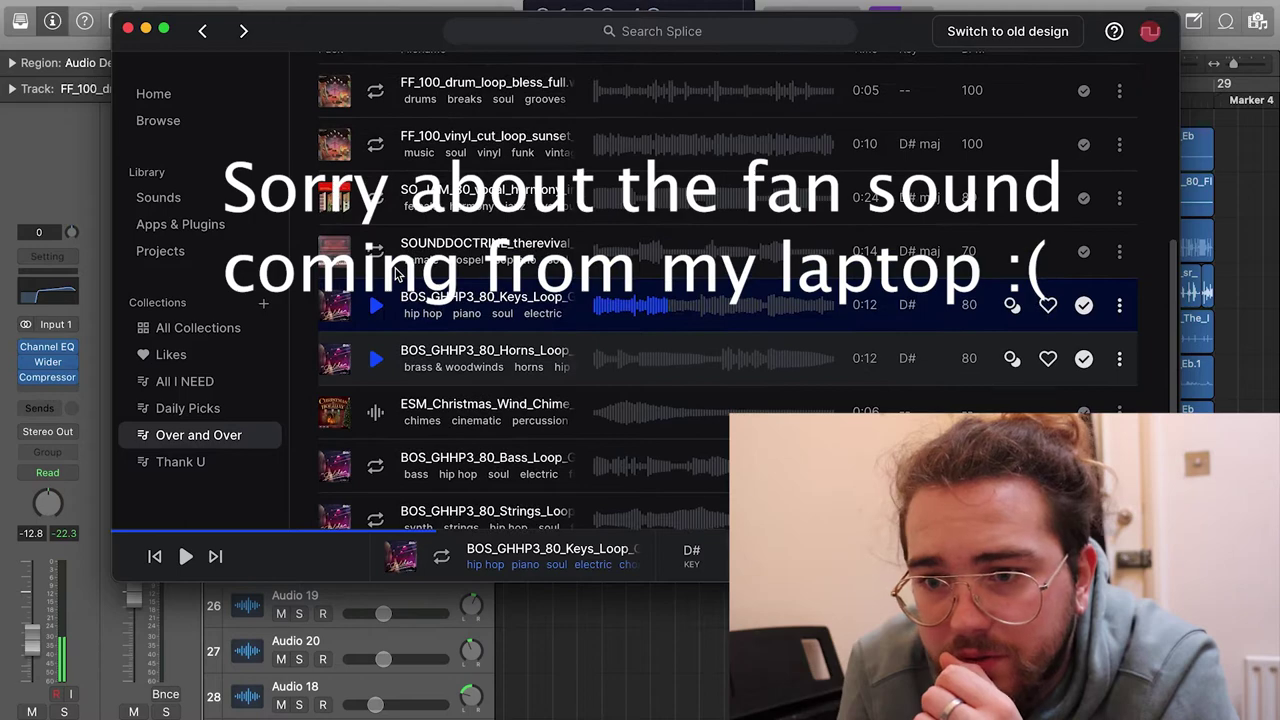
{"action": "scroll", "coordinate": [397, 357], "scroll_direction": "down", "scroll_amount": 4}
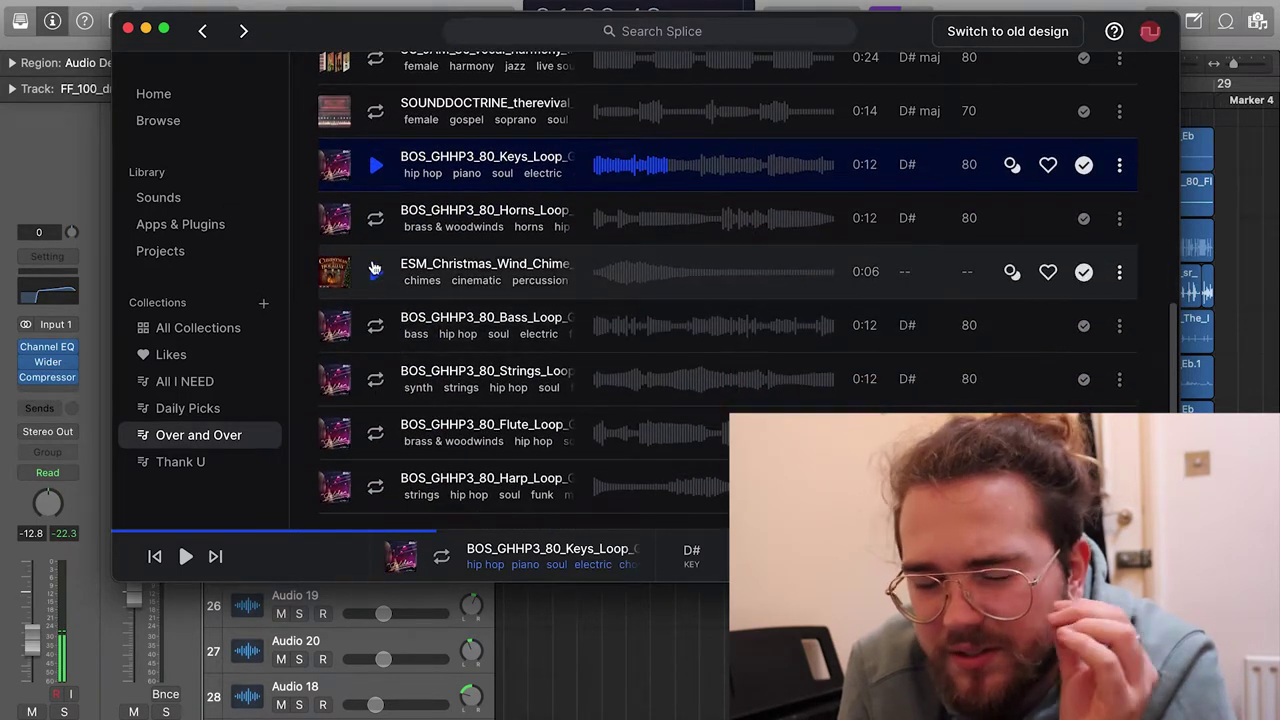
{"action": "left_click", "coordinate": [375, 325]}
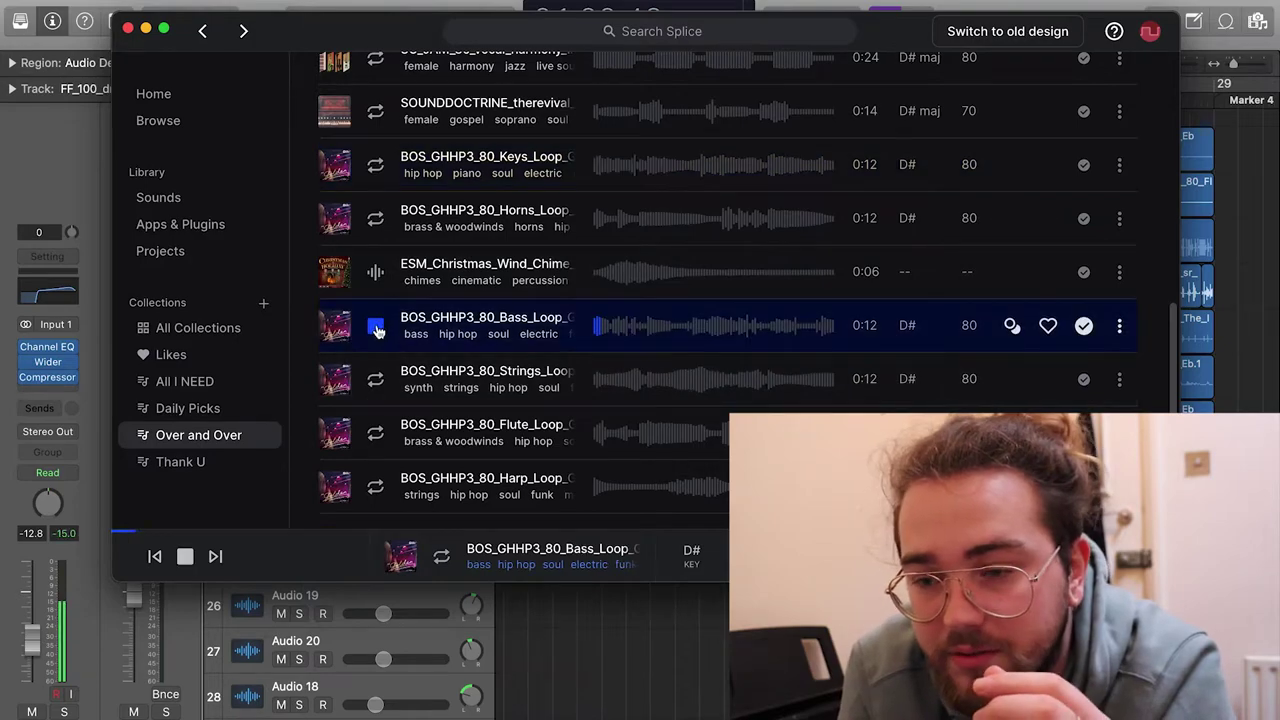
{"action": "left_click", "coordinate": [372, 430]}
{"action": "scroll", "coordinate": [372, 430], "scroll_direction": "up", "scroll_amount": 5}
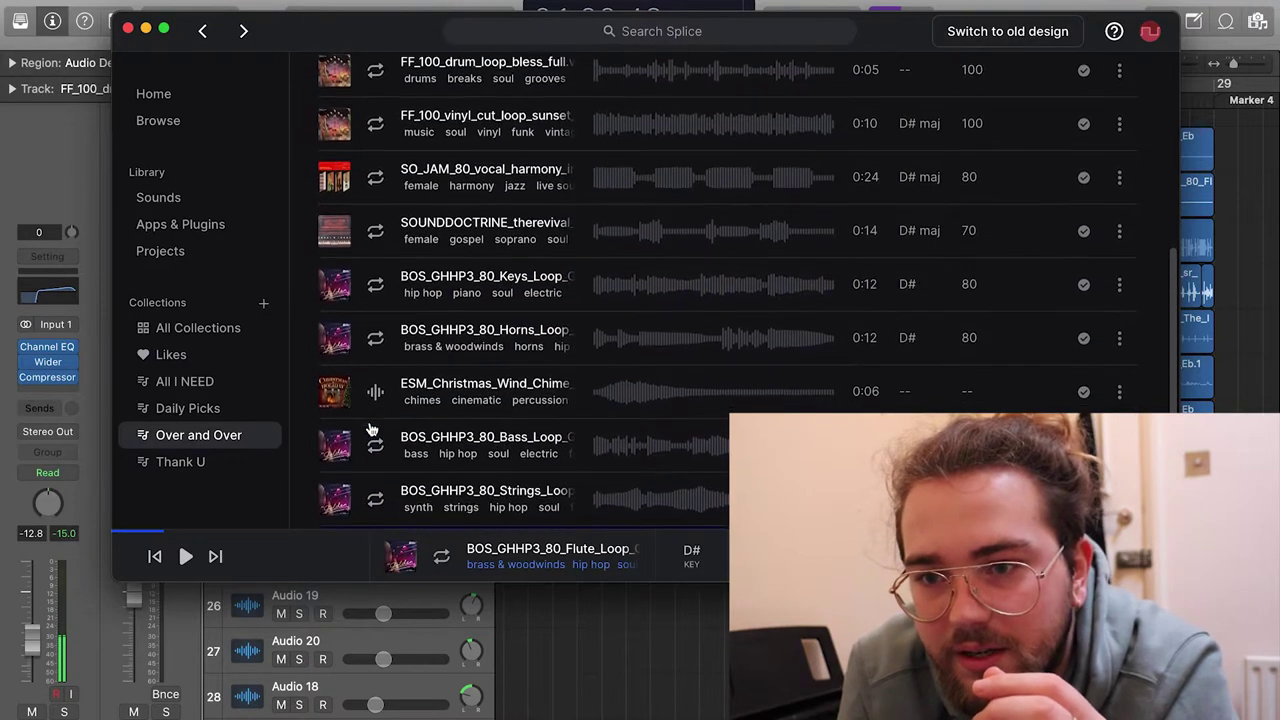
{"action": "left_click", "coordinate": [375, 160]}
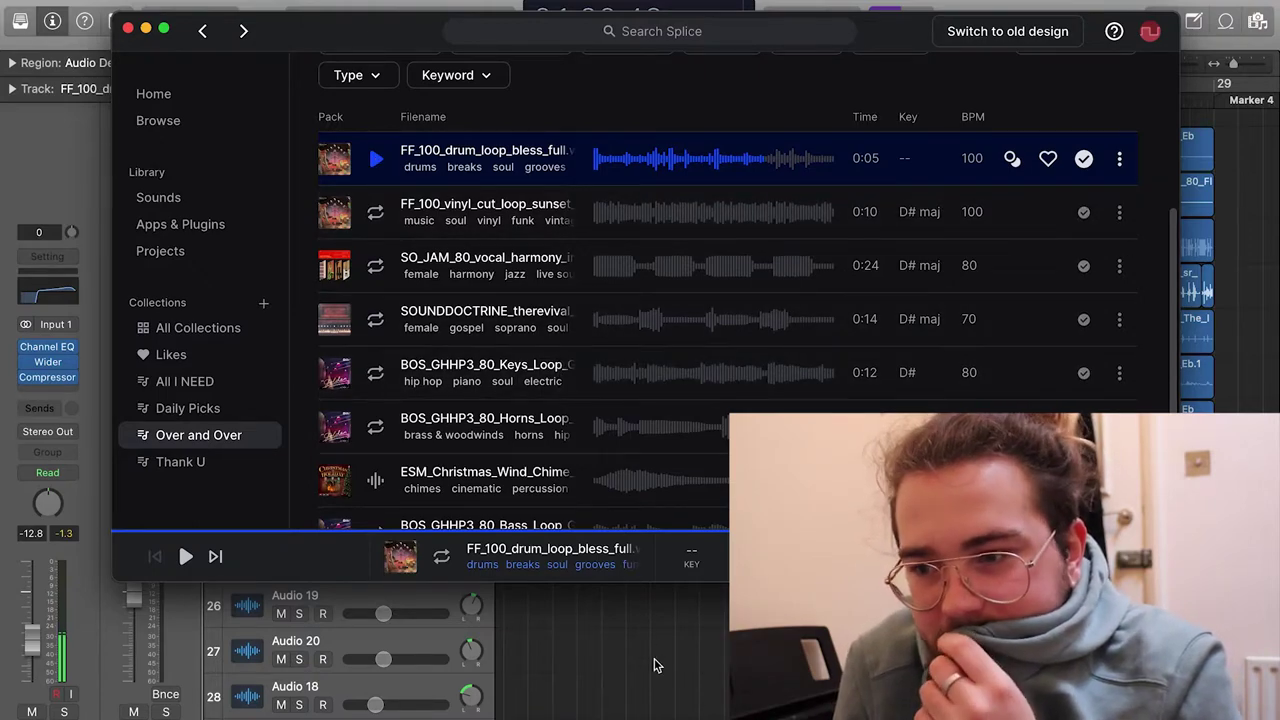
Step: Return to Logic Pro and play the full mix around bar 21 with no tracks soloed
{"action": "left_click", "coordinate": [662, 678]}
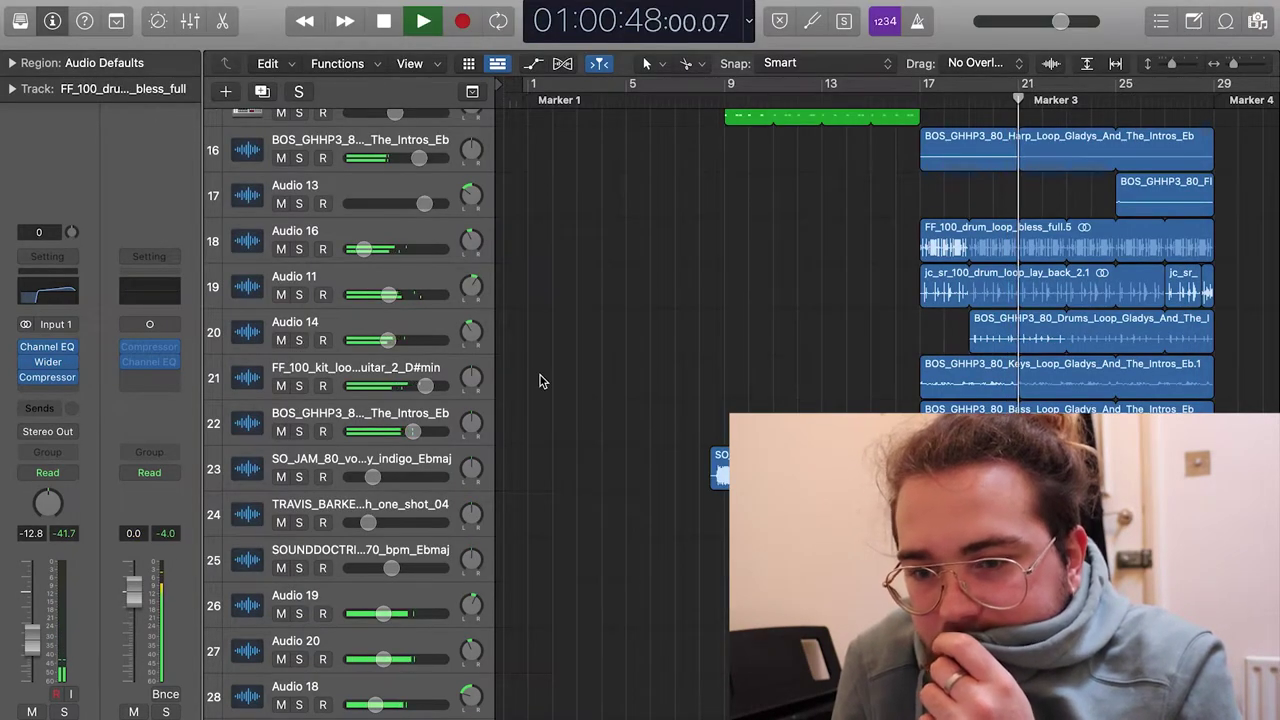
{"action": "scroll", "coordinate": [540, 381], "scroll_direction": "right", "scroll_amount": 5}
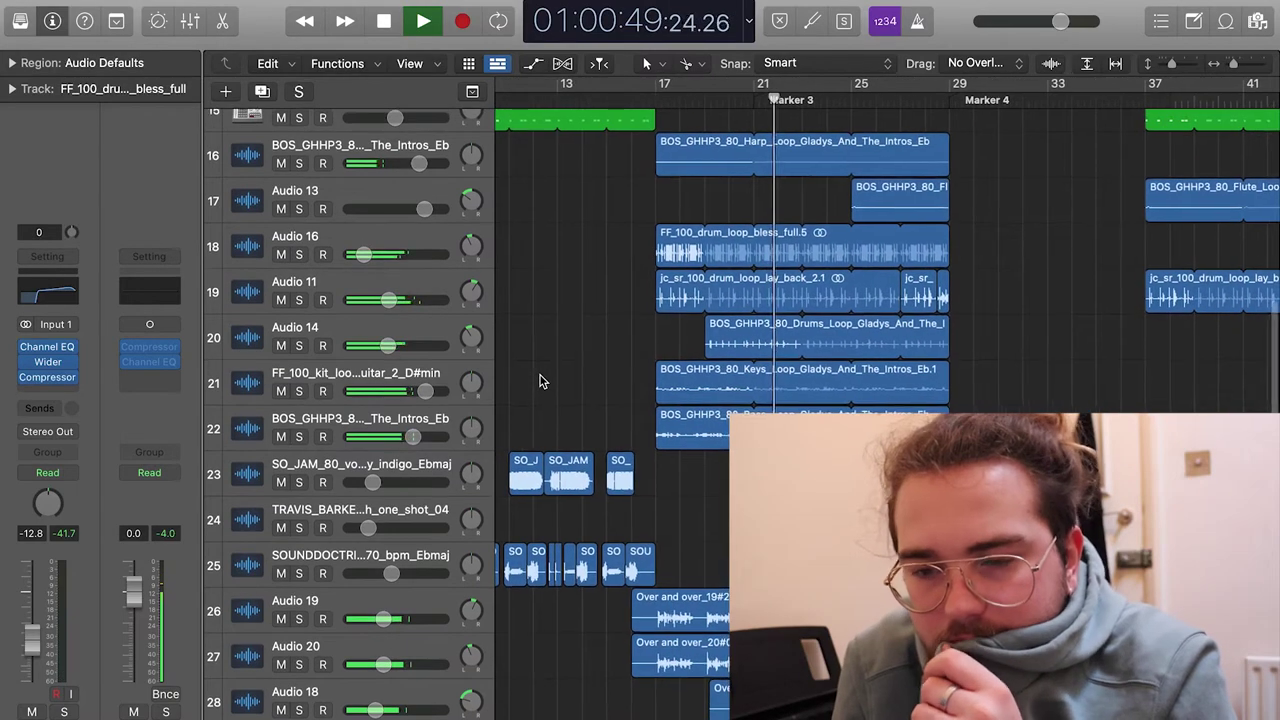
{"action": "key", "text": "space"}
{"action": "scroll", "coordinate": [540, 381], "scroll_direction": "up", "scroll_amount": 3}
{"action": "scroll", "coordinate": [594, 257], "scroll_direction": "left", "scroll_amount": 5}
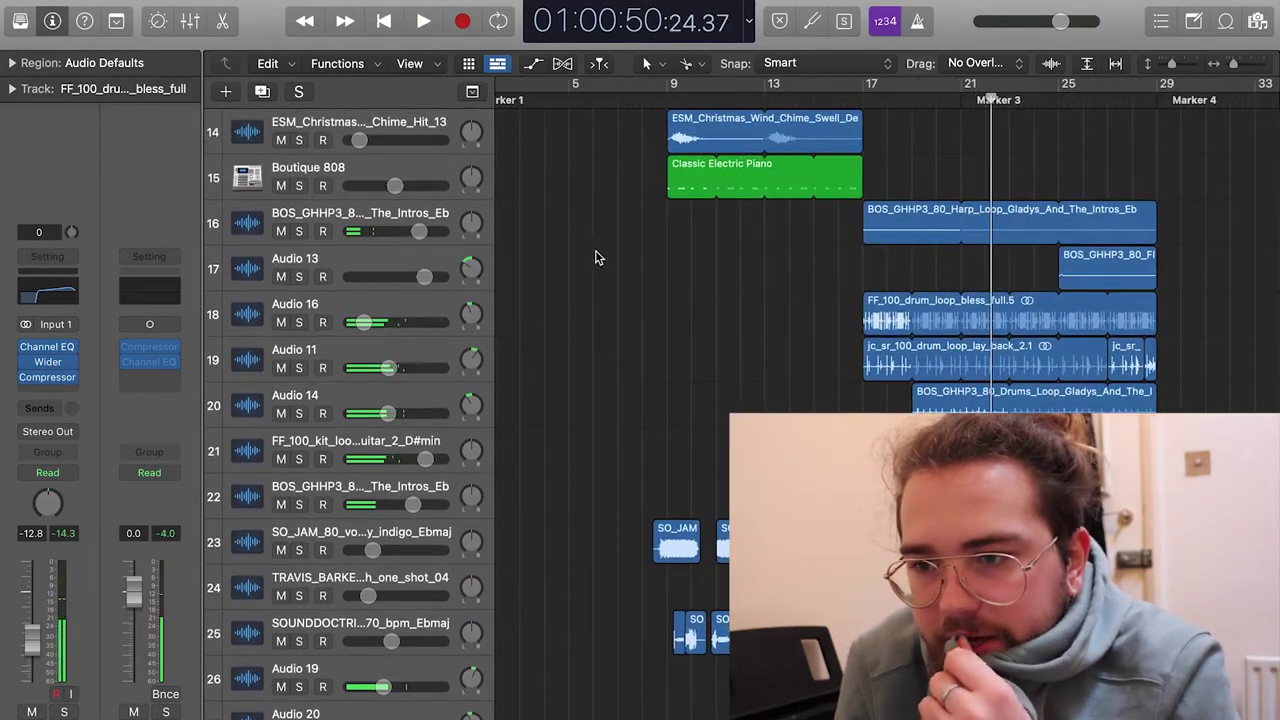
Step: Solo tracks 8 to 12, from Liverpool Bass to Glockenspiel, and play them from about bar 8
{"action": "left_click", "coordinate": [643, 100]}
{"action": "scroll", "coordinate": [645, 118], "scroll_direction": "up", "scroll_amount": 4}
{"action": "scroll", "coordinate": [645, 118], "scroll_direction": "up", "scroll_amount": 7}
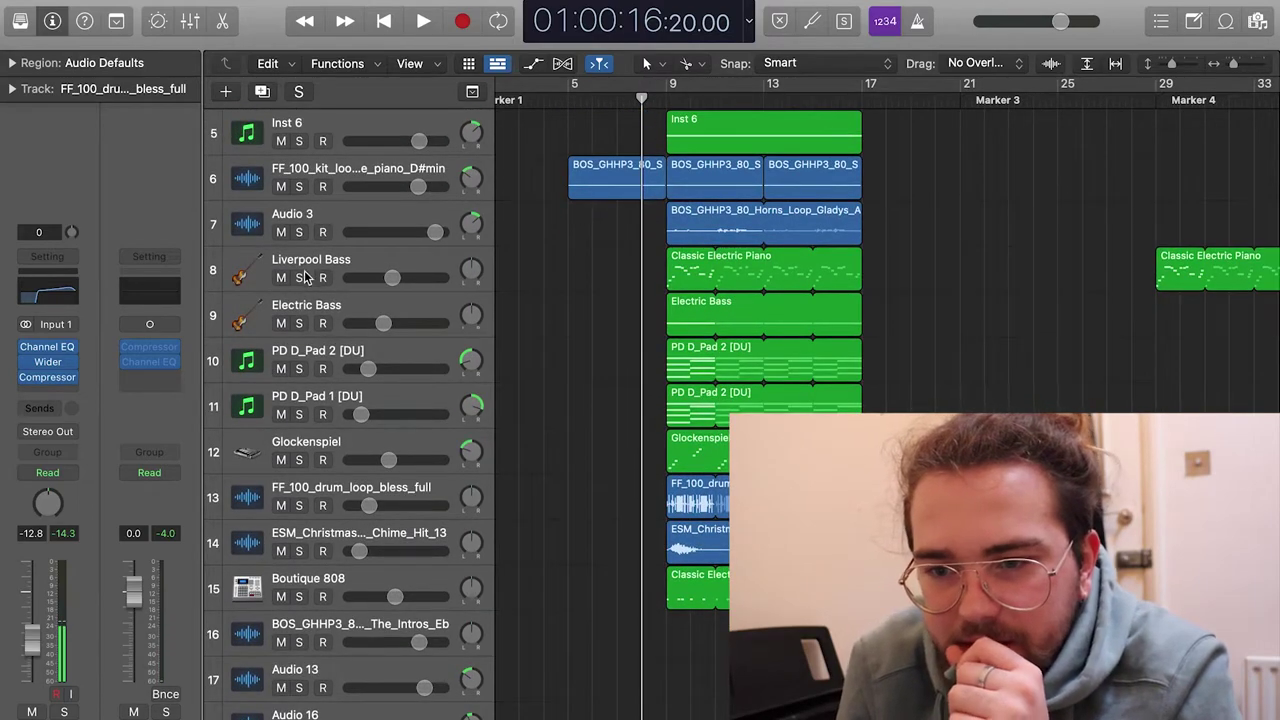
{"action": "left_click_drag", "start_coordinate": [306, 277], "coordinate": [296, 459]}
{"action": "key", "text": "space"}
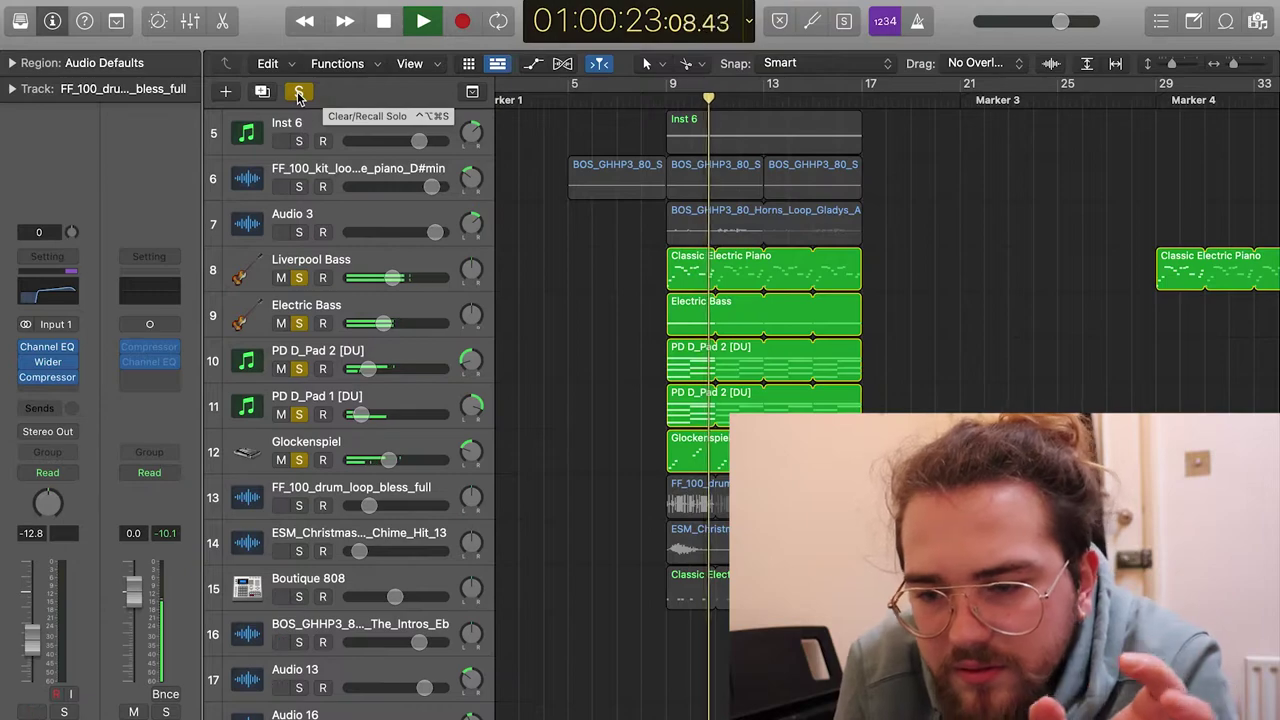
{"action": "key", "text": "space"}
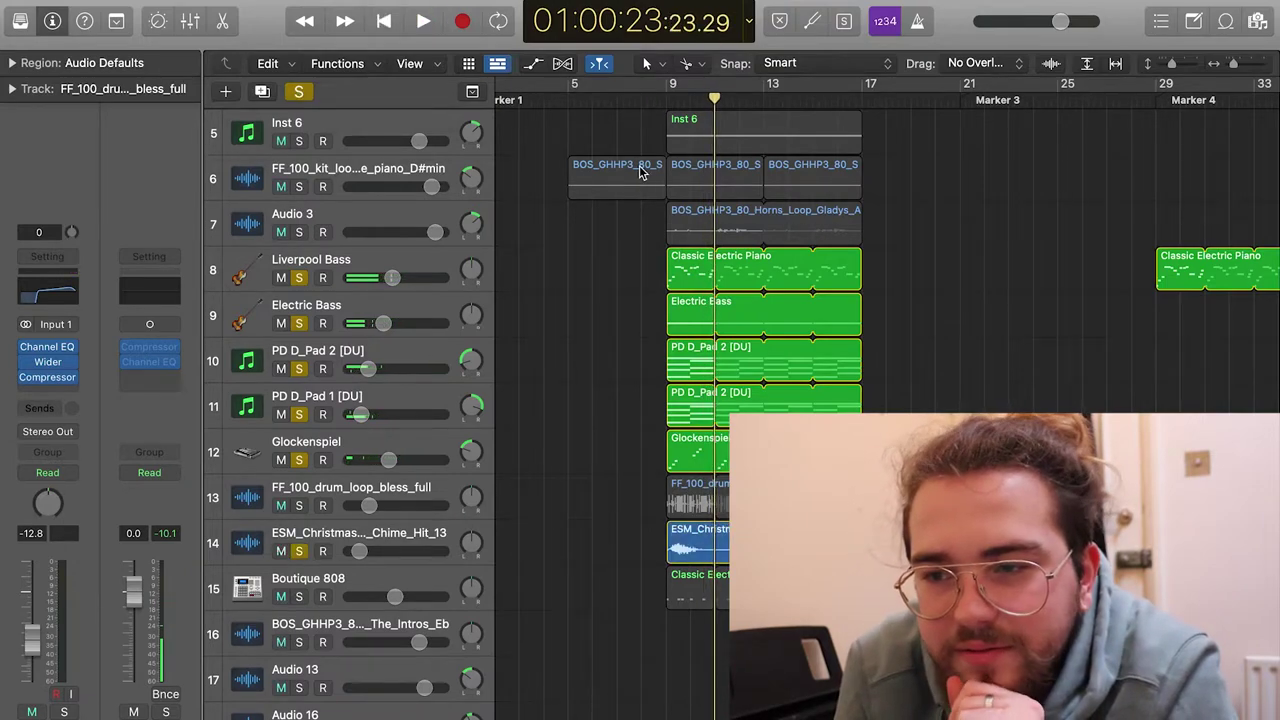
Step: Play from bar 9 with tracks 14 and 15 added to the solo, and clear all solos to hear the full mix
{"action": "left_click", "coordinate": [666, 101]}
{"action": "key", "text": "space"}
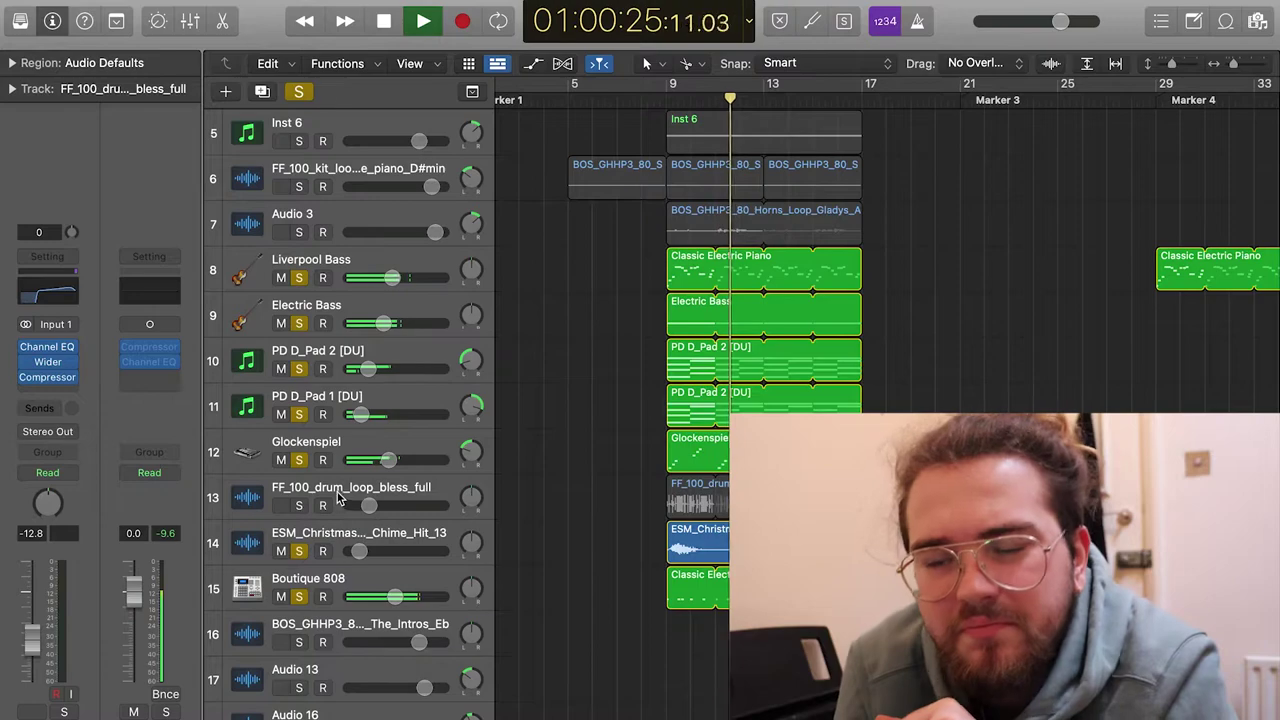
{"action": "key", "text": "ctrl+alt+super+s"}
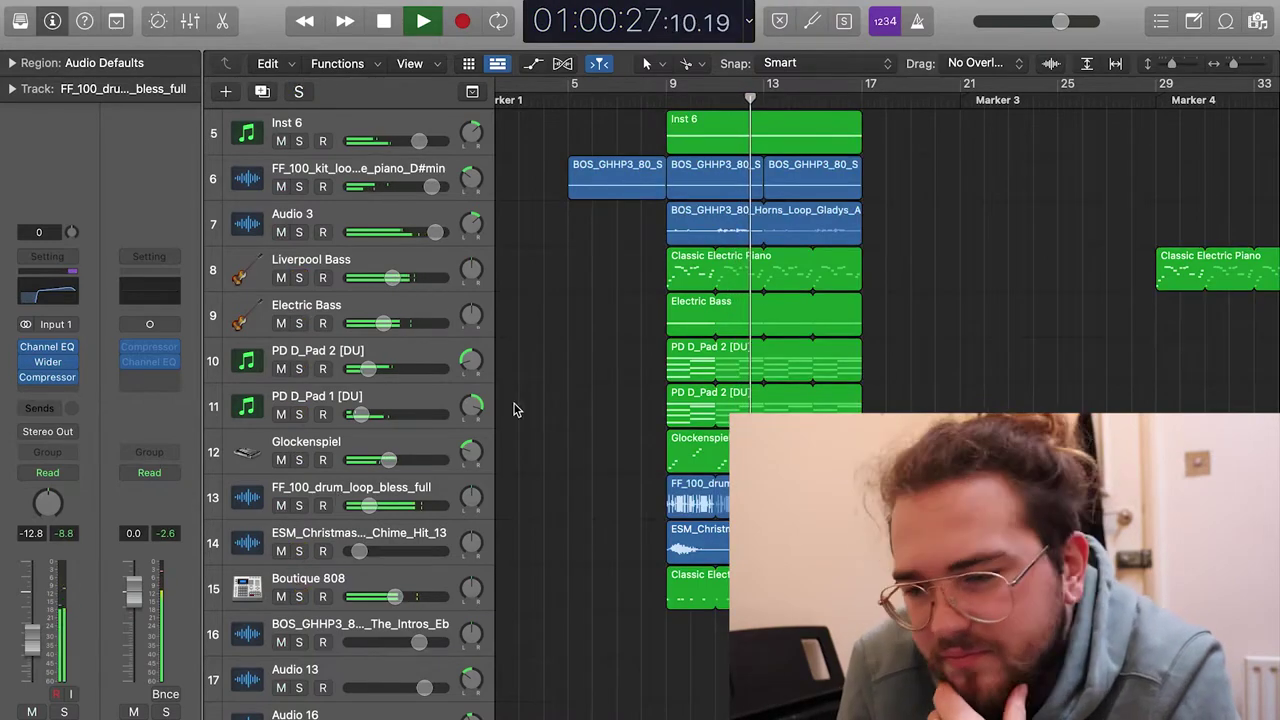
Step: Solo the vocal tracks 42 to 44, play them from about bar 13, and clear the solos
{"action": "scroll", "coordinate": [509, 408], "scroll_direction": "down", "scroll_amount": 15}
{"action": "scroll", "coordinate": [509, 408], "scroll_direction": "up", "scroll_amount": 5}
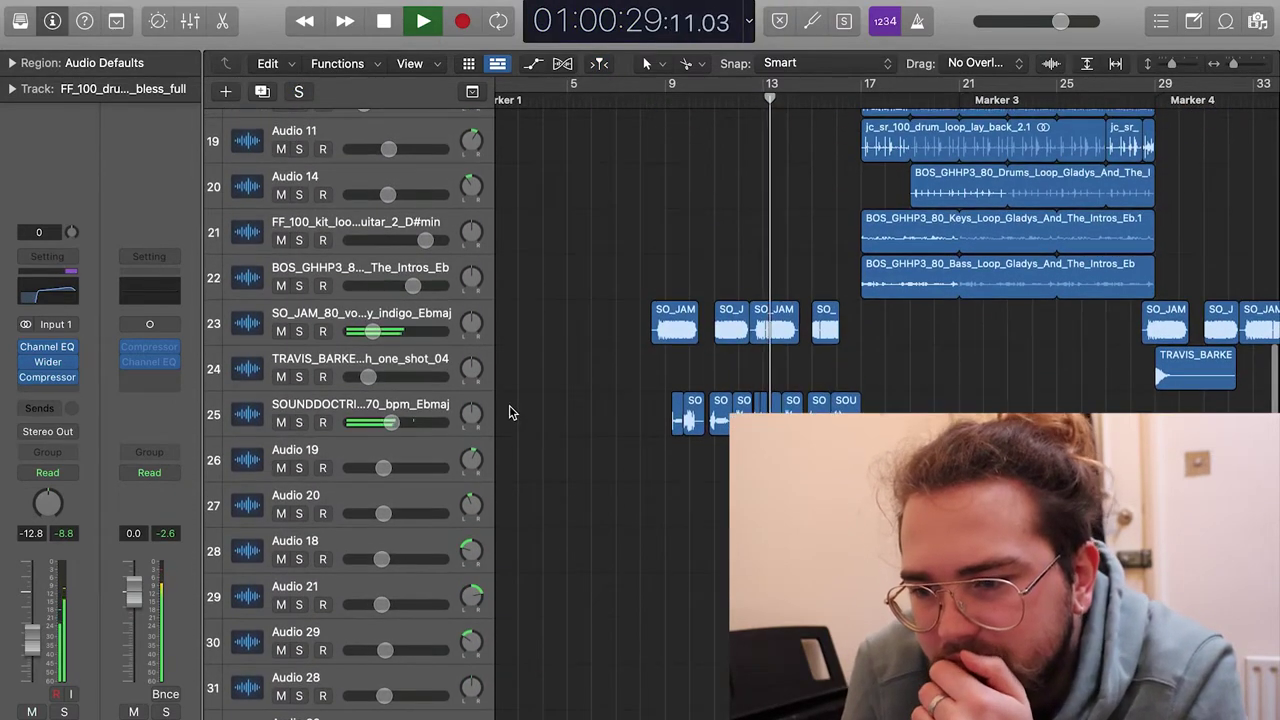
{"action": "key", "text": "space"}
{"action": "scroll", "coordinate": [509, 405], "scroll_direction": "down", "scroll_amount": 12}
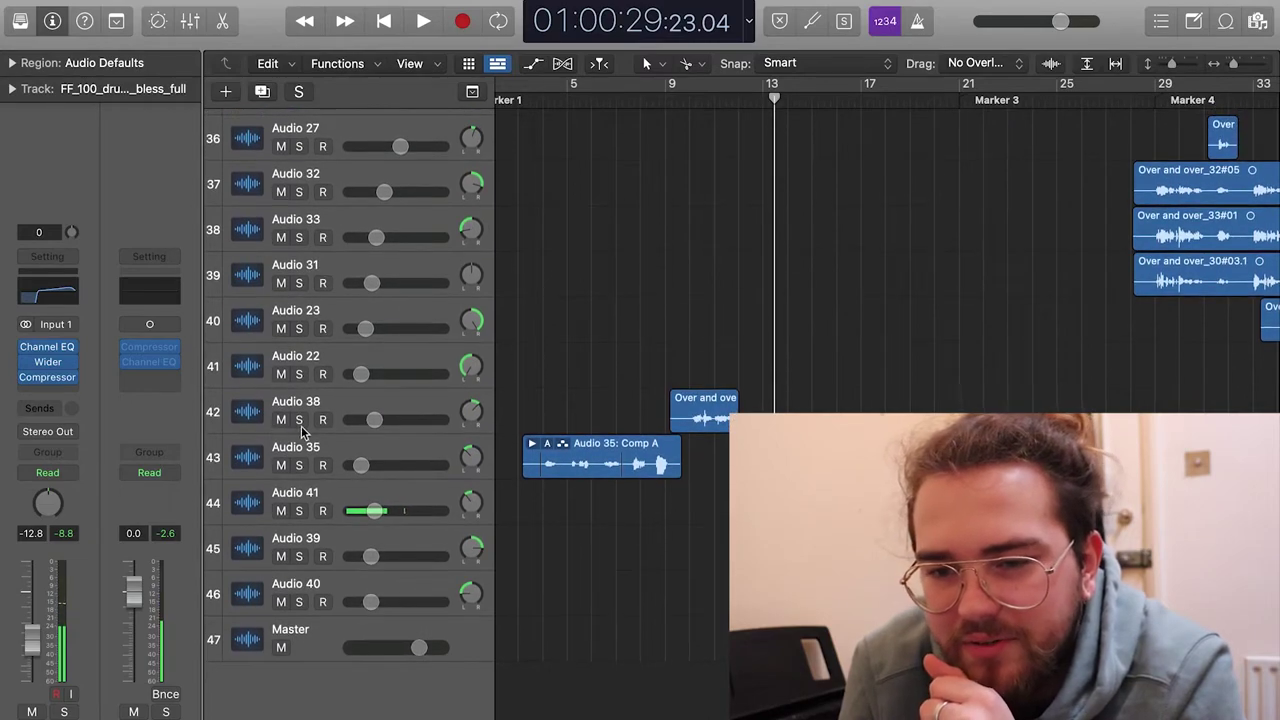
{"action": "left_click", "coordinate": [298, 417]}
{"action": "left_click", "coordinate": [298, 462]}
{"action": "key", "text": "space"}
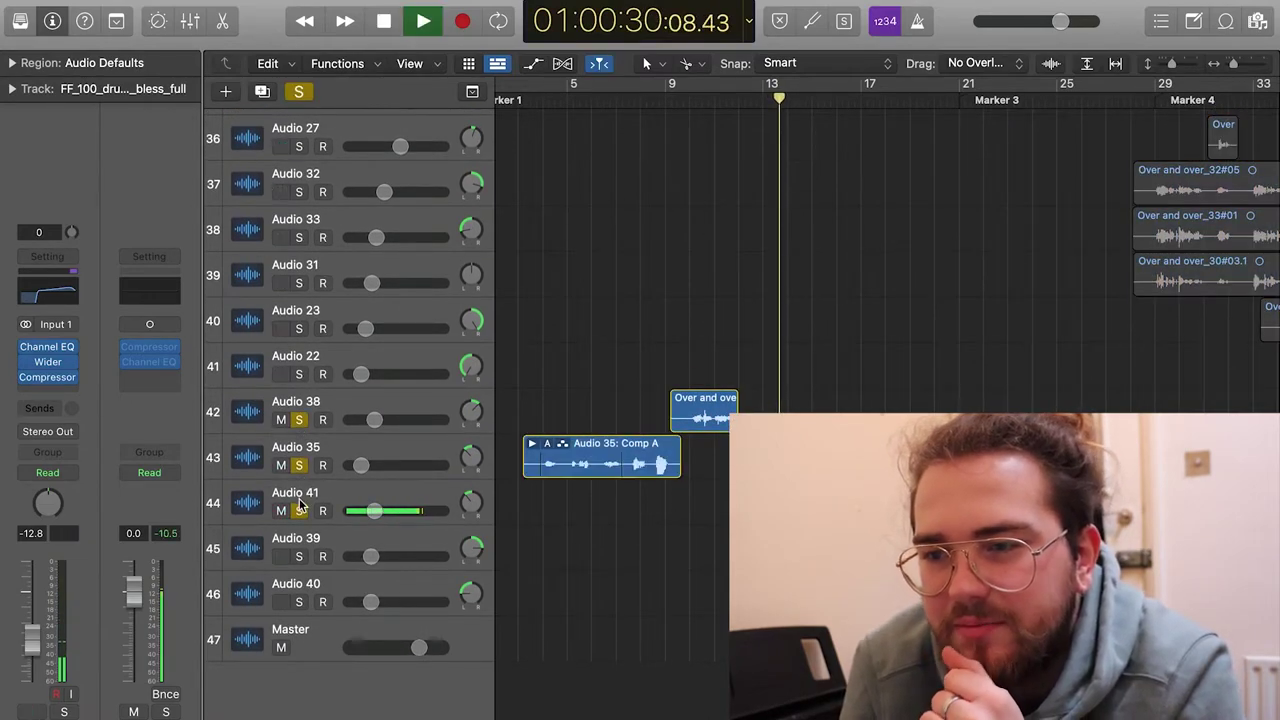
{"action": "left_click", "coordinate": [300, 93]}
{"action": "key", "text": "space"}
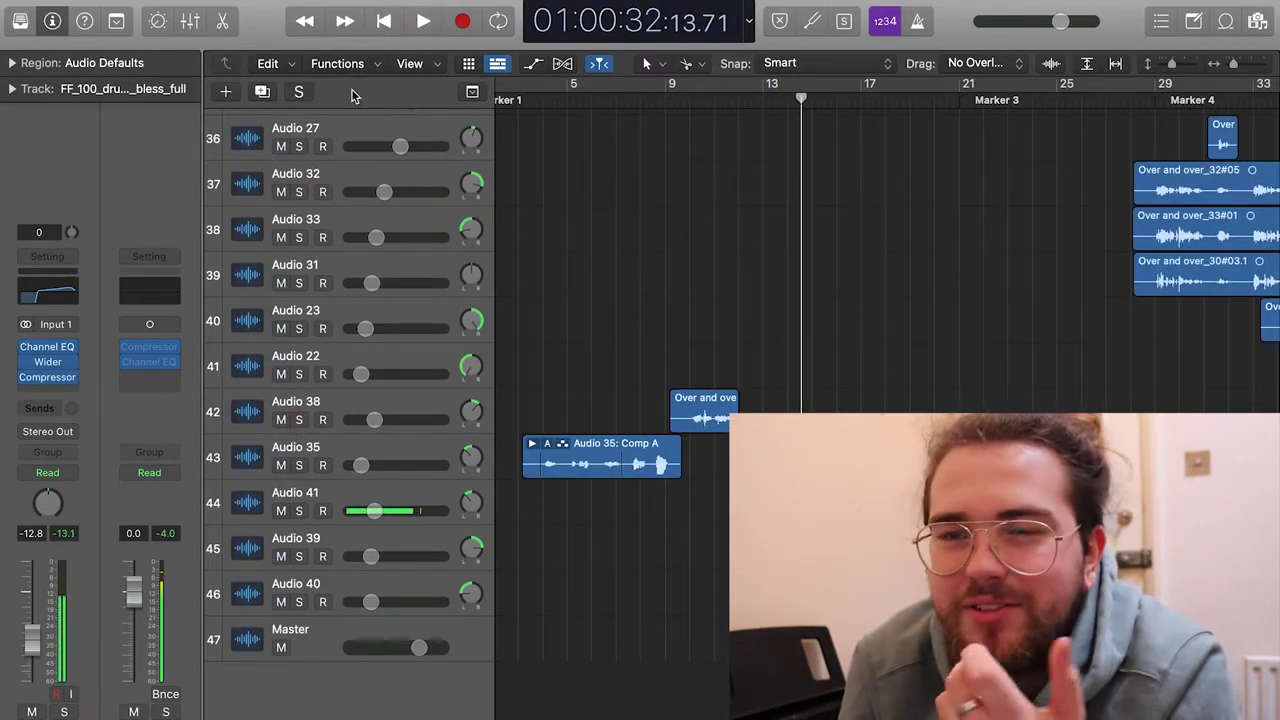
Step: Solo the SO_JAM_80 vocal harmony on track 23 and play it from around bar 9
{"action": "scroll", "coordinate": [609, 207], "scroll_direction": "up", "scroll_amount": 15}
{"action": "scroll", "coordinate": [609, 213], "scroll_direction": "up", "scroll_amount": 5}
{"action": "left_click", "coordinate": [665, 92]}
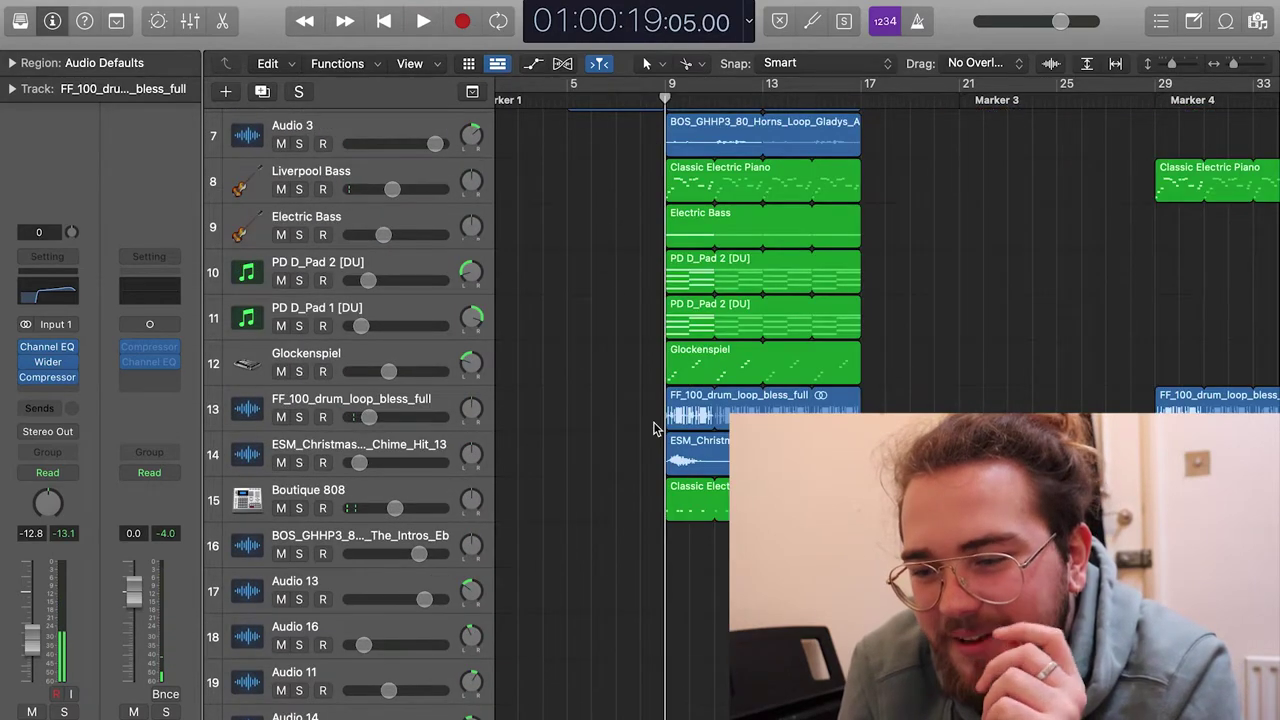
{"action": "scroll", "coordinate": [655, 428], "scroll_direction": "down", "scroll_amount": 7}
{"action": "left_click", "coordinate": [298, 387]}
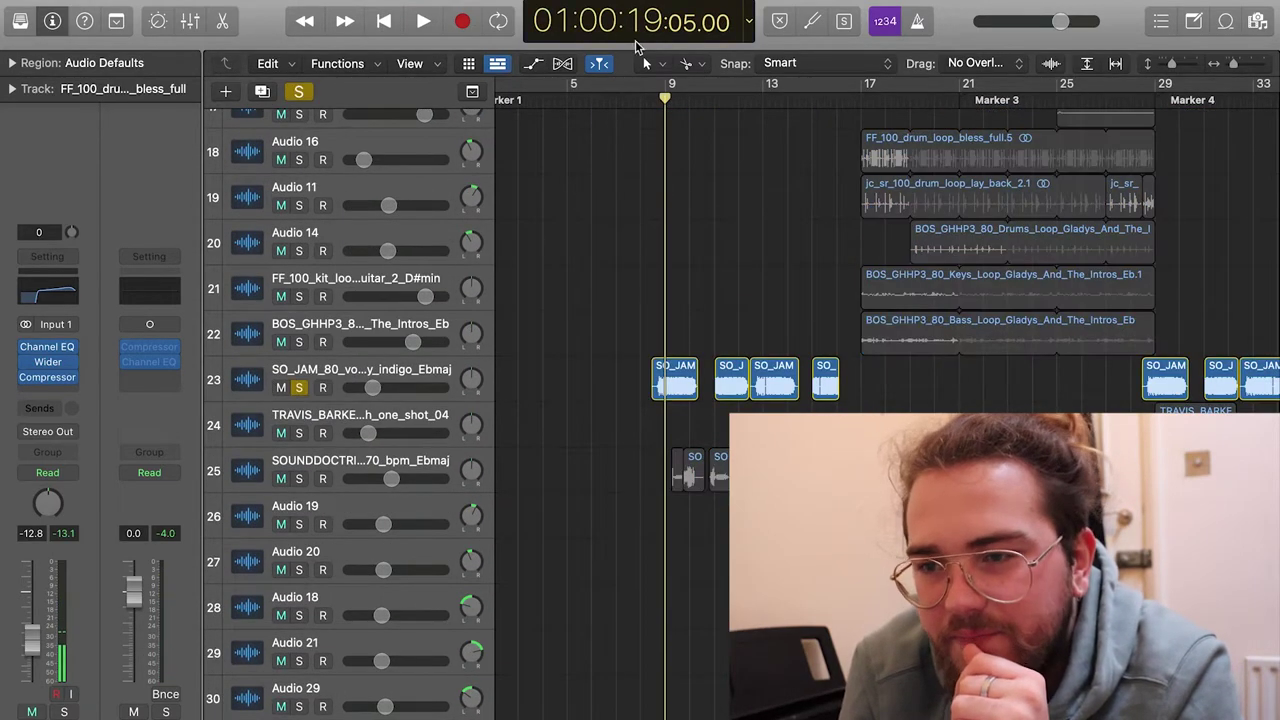
{"action": "key", "text": "space"}
{"action": "left_click", "coordinate": [643, 101]}
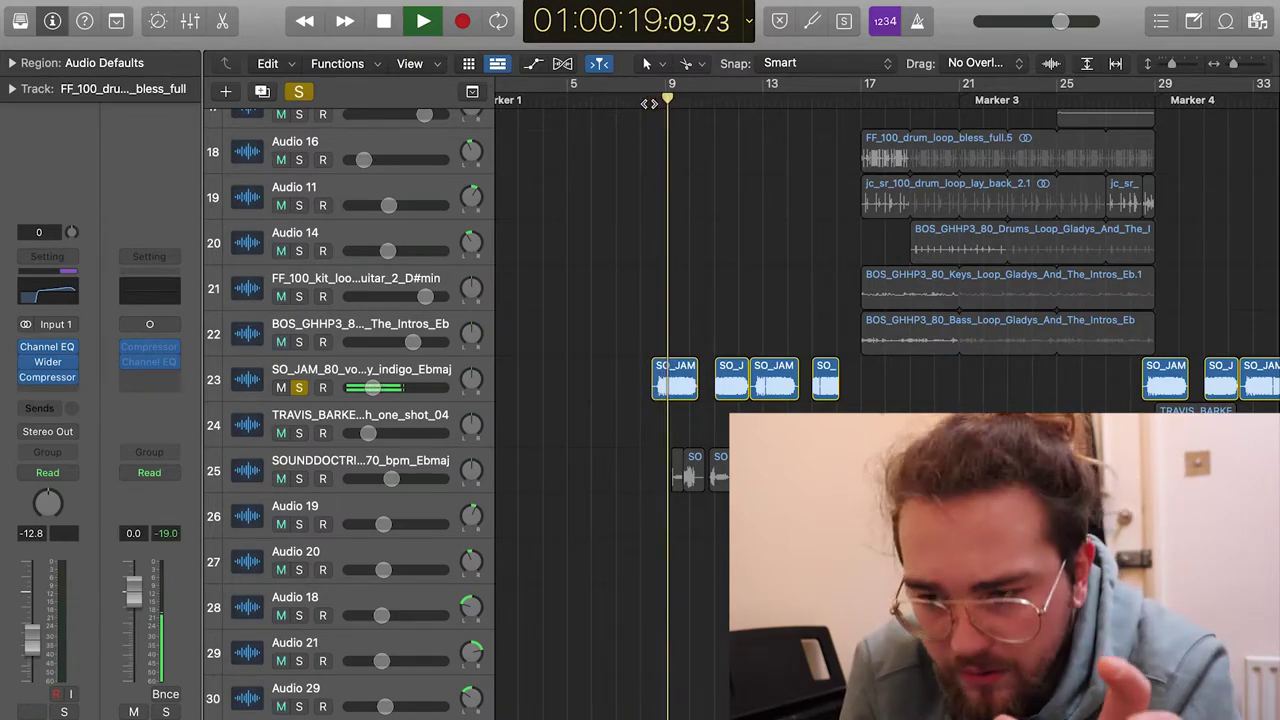
{"action": "key", "text": "space"}
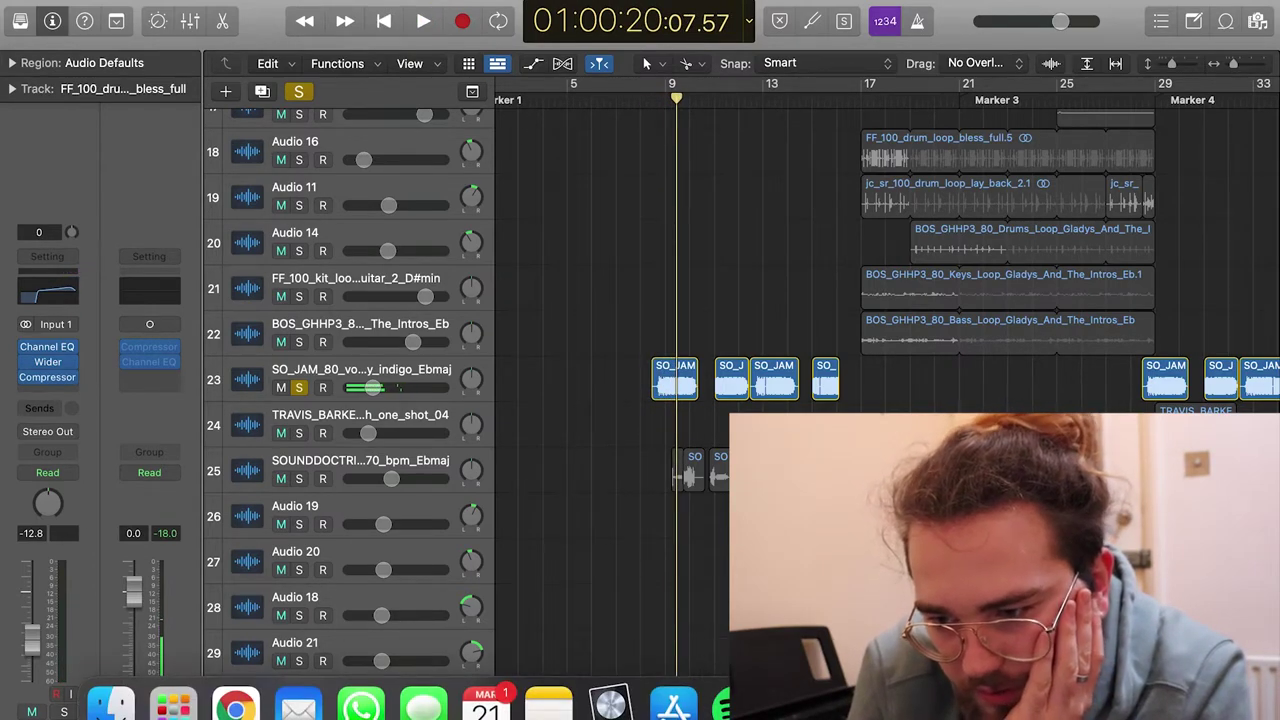
Step: Preview the original SO_JAM_80 vocal harmony in Splice, and replay track 23 in Logic Pro from about bar 8, clearing its solo during playback
{"action": "left_click", "coordinate": [610, 703]}
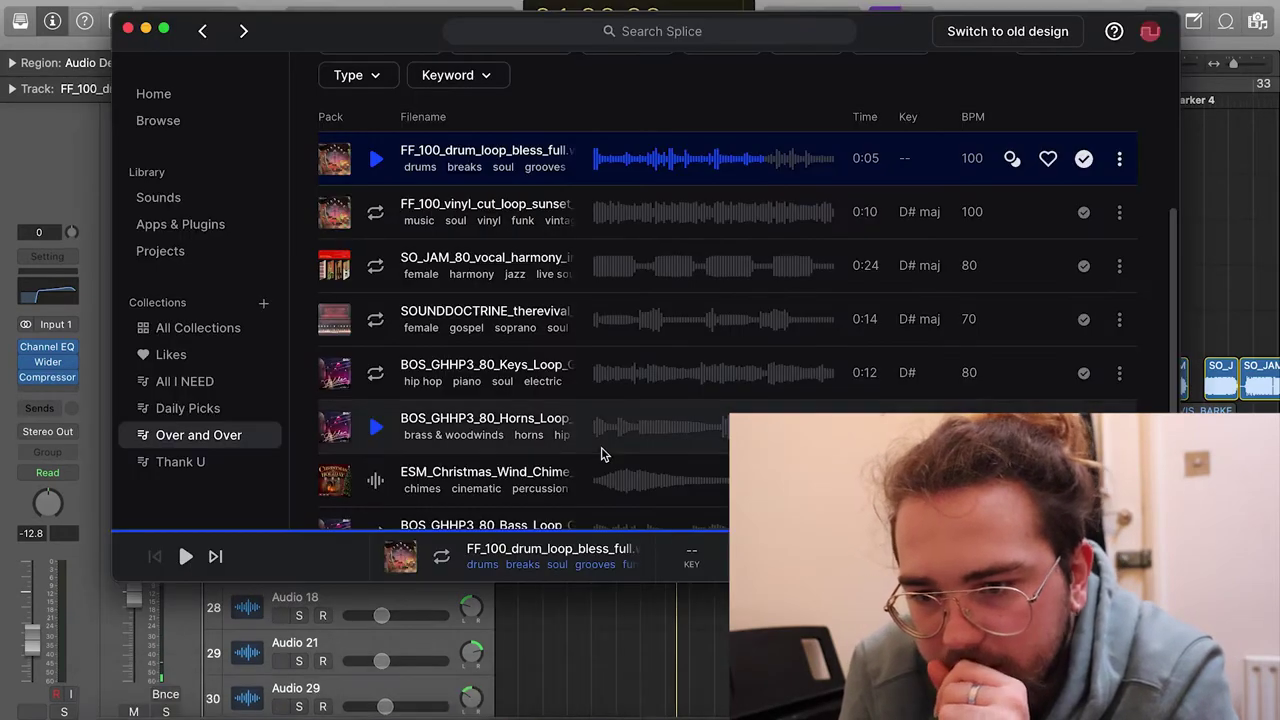
{"action": "left_click", "coordinate": [376, 267]}
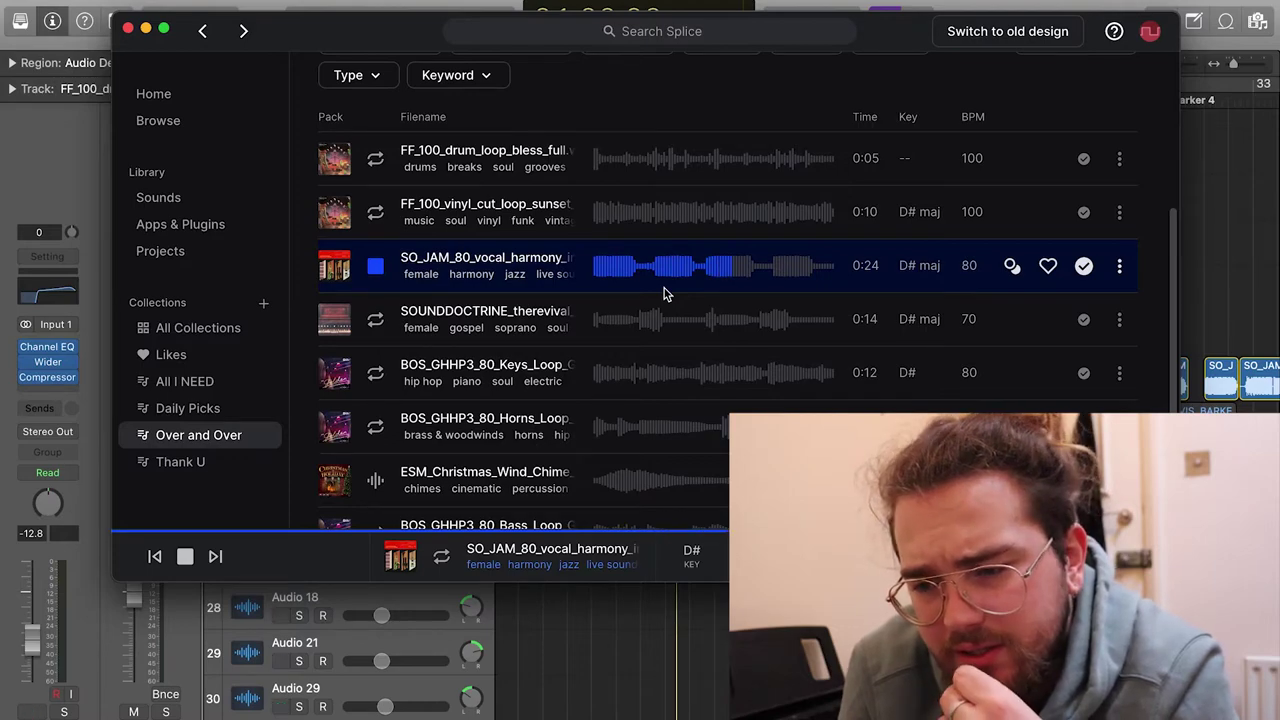
{"action": "left_click", "coordinate": [645, 594]}
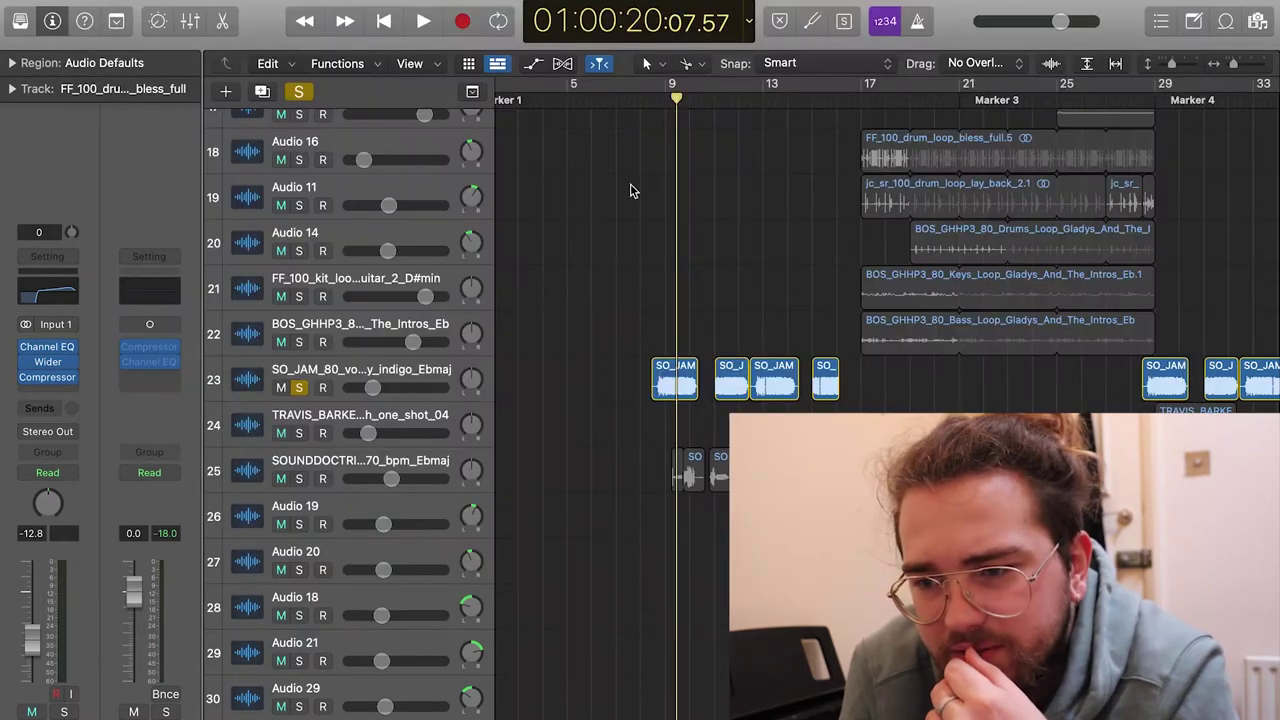
{"action": "left_click", "coordinate": [645, 84]}
{"action": "key", "text": "space"}
{"action": "scroll", "coordinate": [555, 245], "scroll_direction": "up", "scroll_amount": 3}
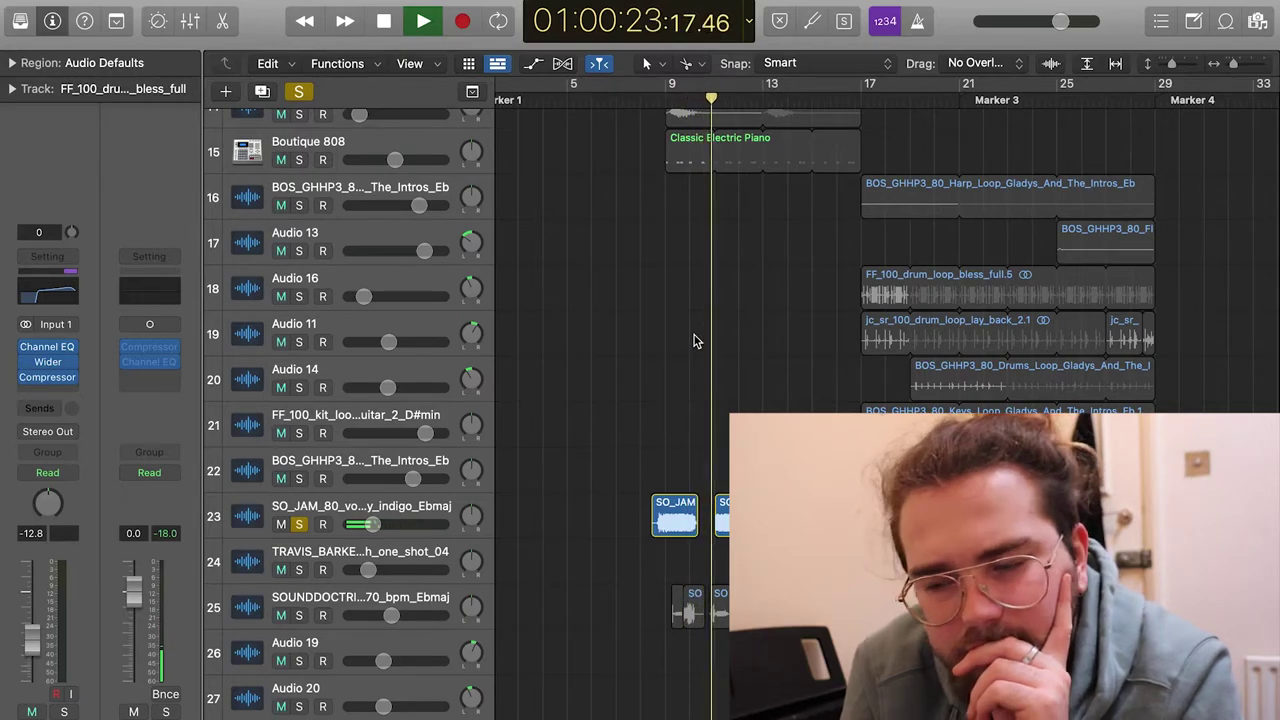
{"action": "left_click", "coordinate": [299, 92]}
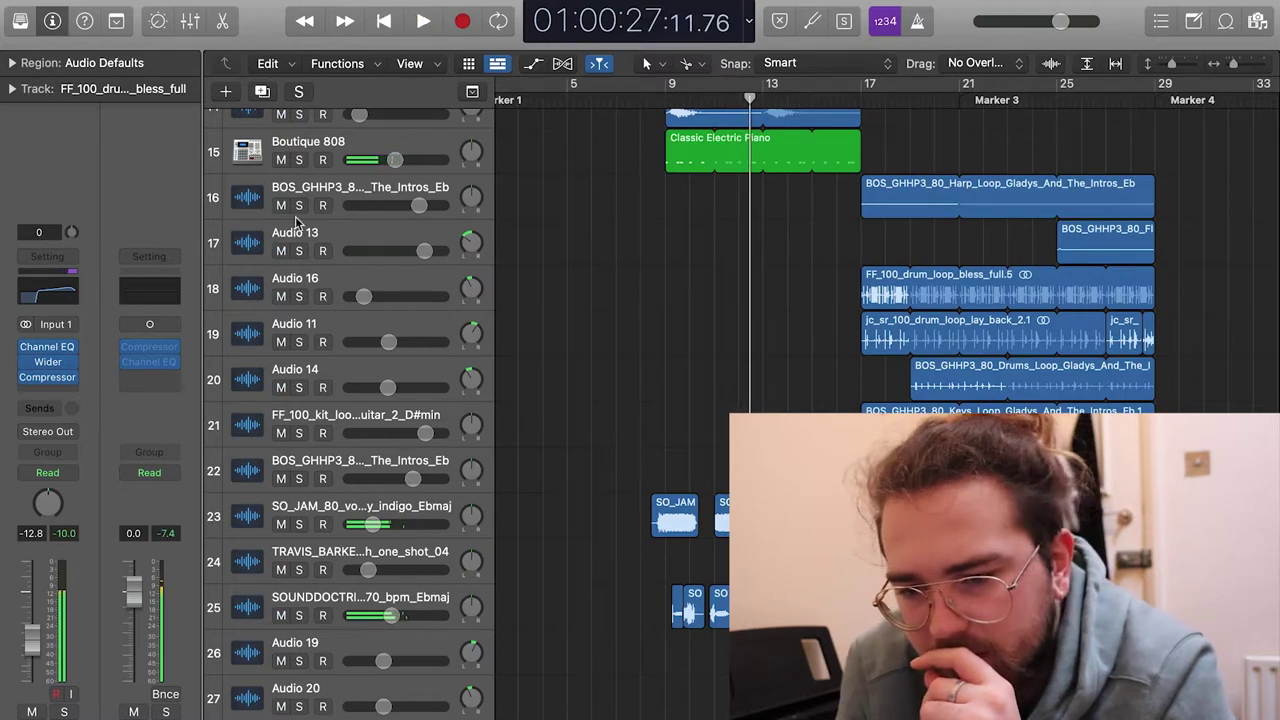
Step: Solo the SOUNDDOCTRINE vocal on track 25, play it from bar 9, and clear the solo to hear it within the full mix
{"action": "left_click", "coordinate": [298, 615]}
{"action": "scroll", "coordinate": [550, 475], "scroll_direction": "down", "scroll_amount": 4}
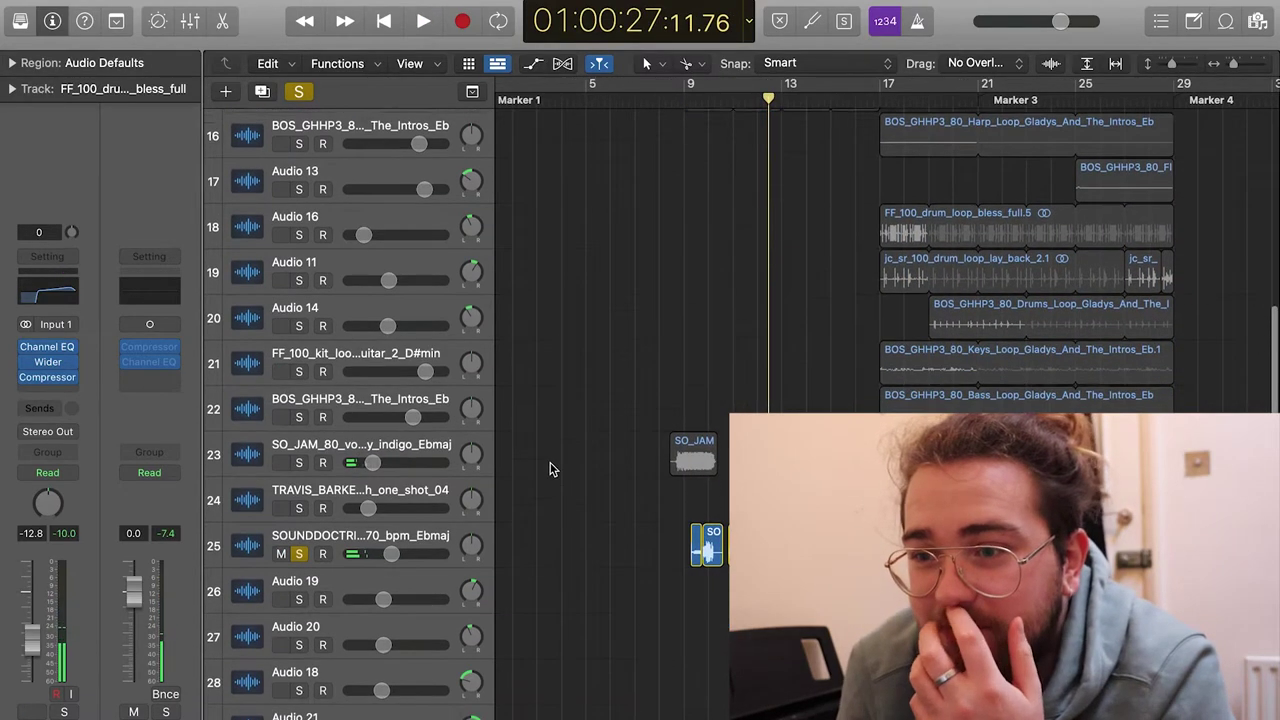
{"action": "left_click", "coordinate": [688, 101]}
{"action": "key", "text": "space"}
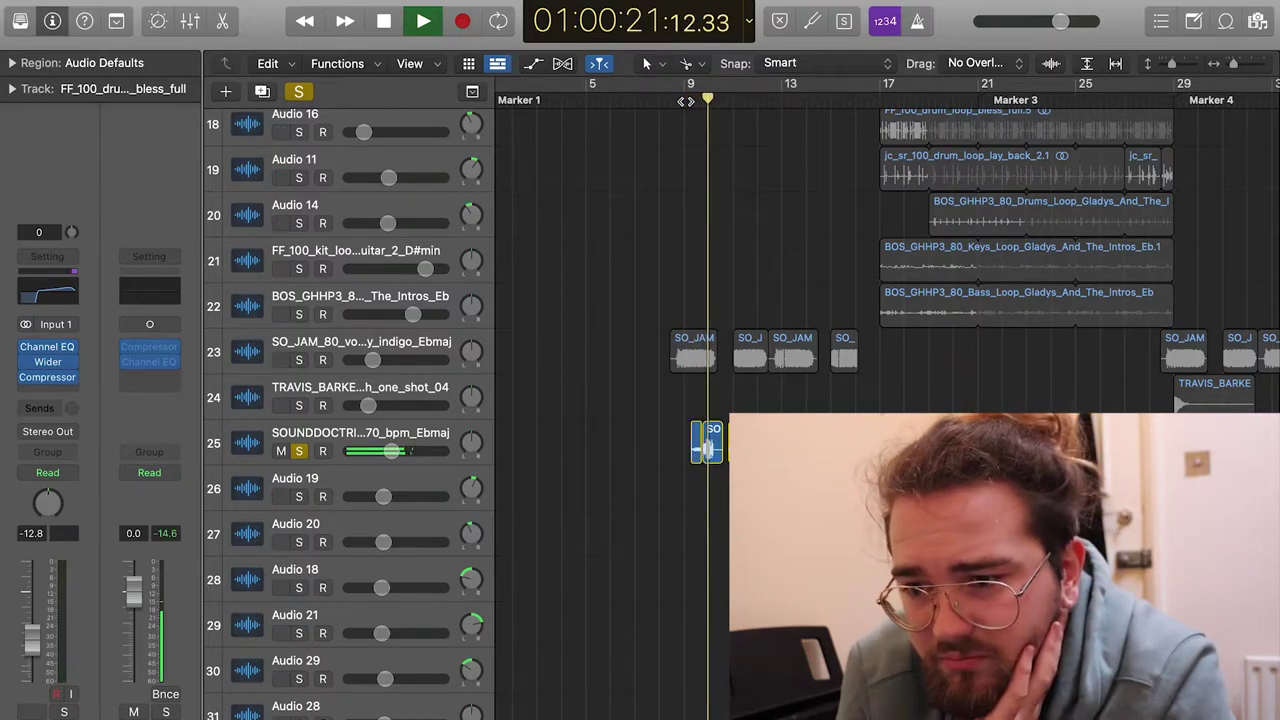
{"action": "left_click", "coordinate": [299, 92]}
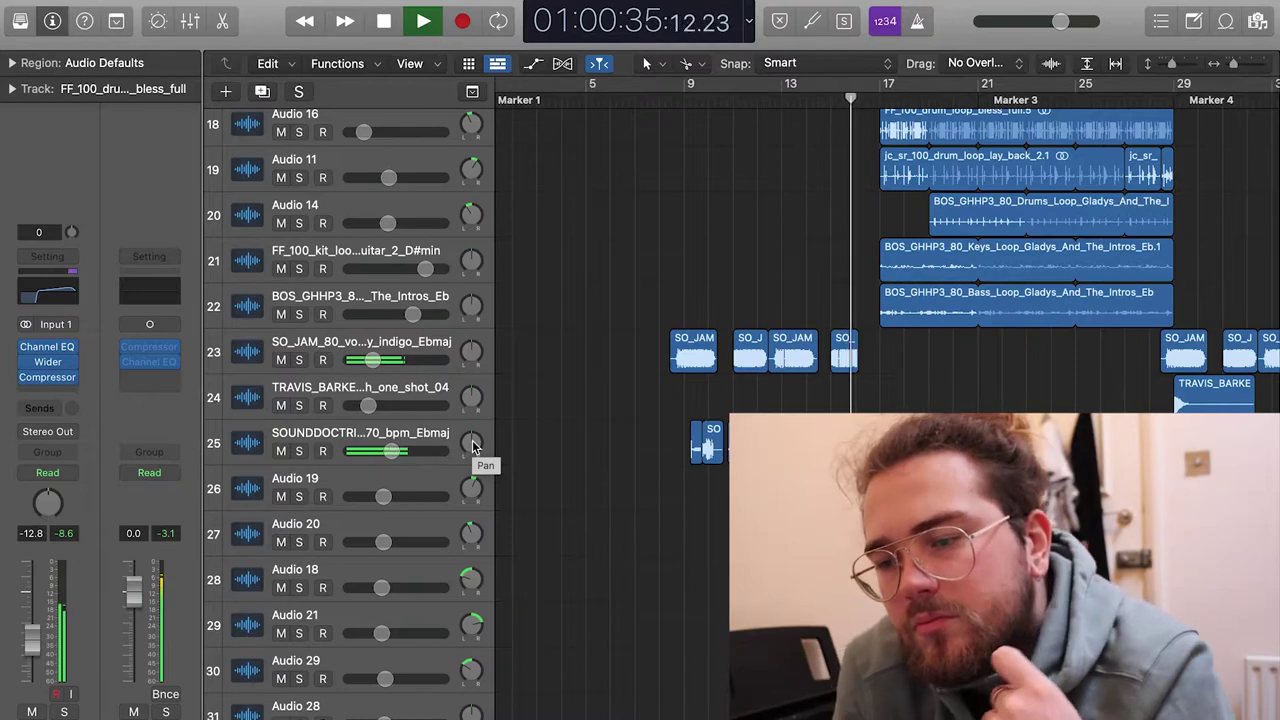
{"action": "key", "text": "space"}
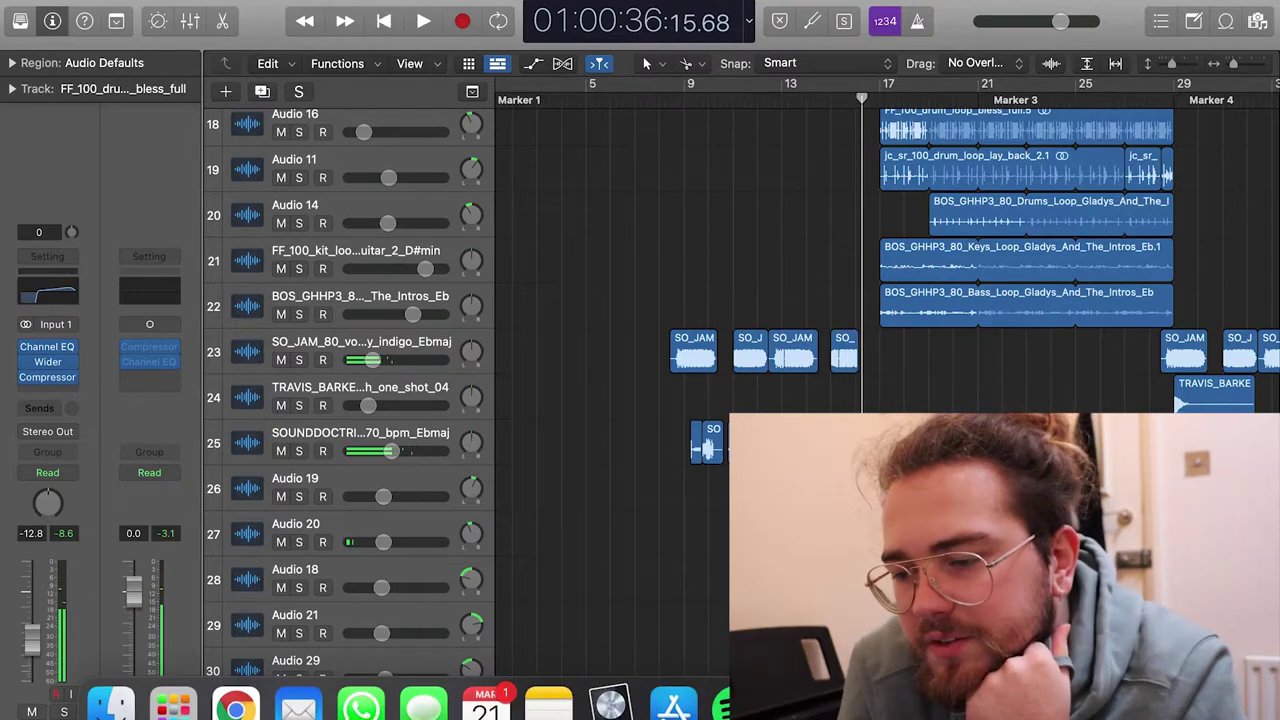
Step: Switch to Splice and preview the original SOUNDDOCTRINE gospel vocal sample
{"action": "left_click", "coordinate": [360, 700]}
{"action": "left_click", "coordinate": [373, 320]}
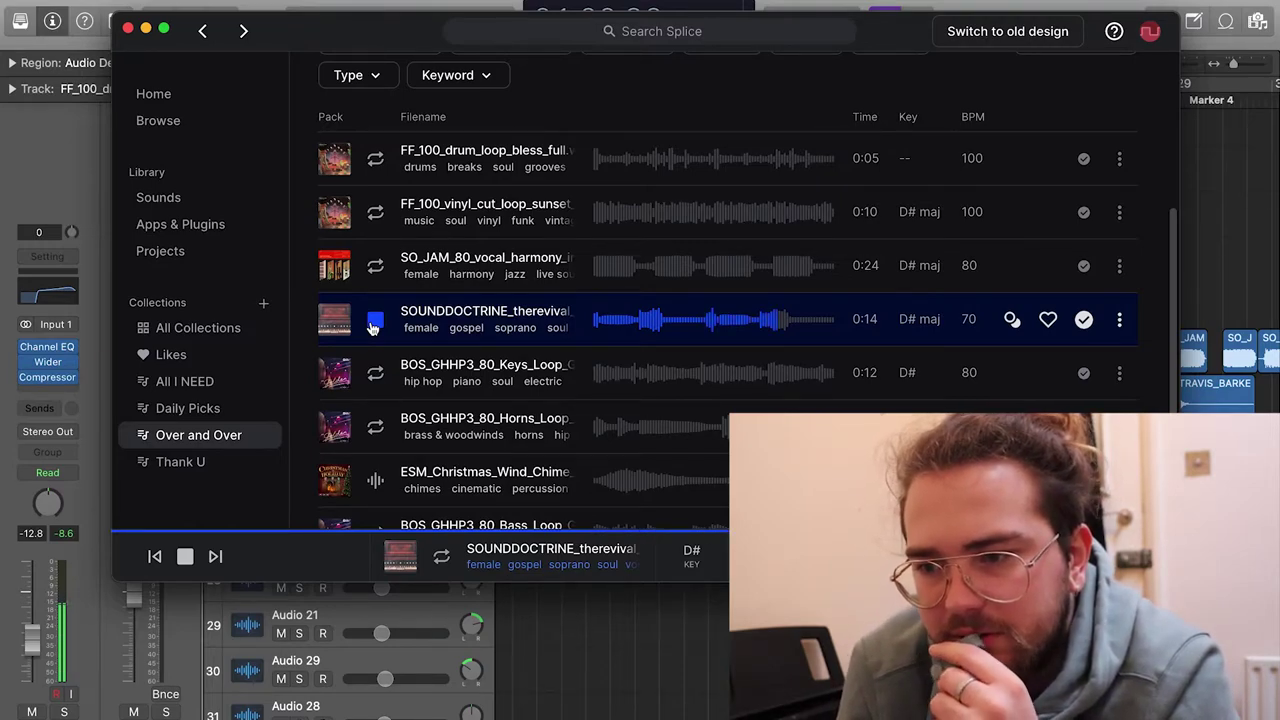
Step: Stop the SOUNDDOCTRINE sample preview in Splice, look over the remaining collection samples, and switch back to Logic Pro
{"action": "left_click", "coordinate": [372, 322]}
{"action": "scroll", "coordinate": [575, 420], "scroll_direction": "down", "scroll_amount": 1}
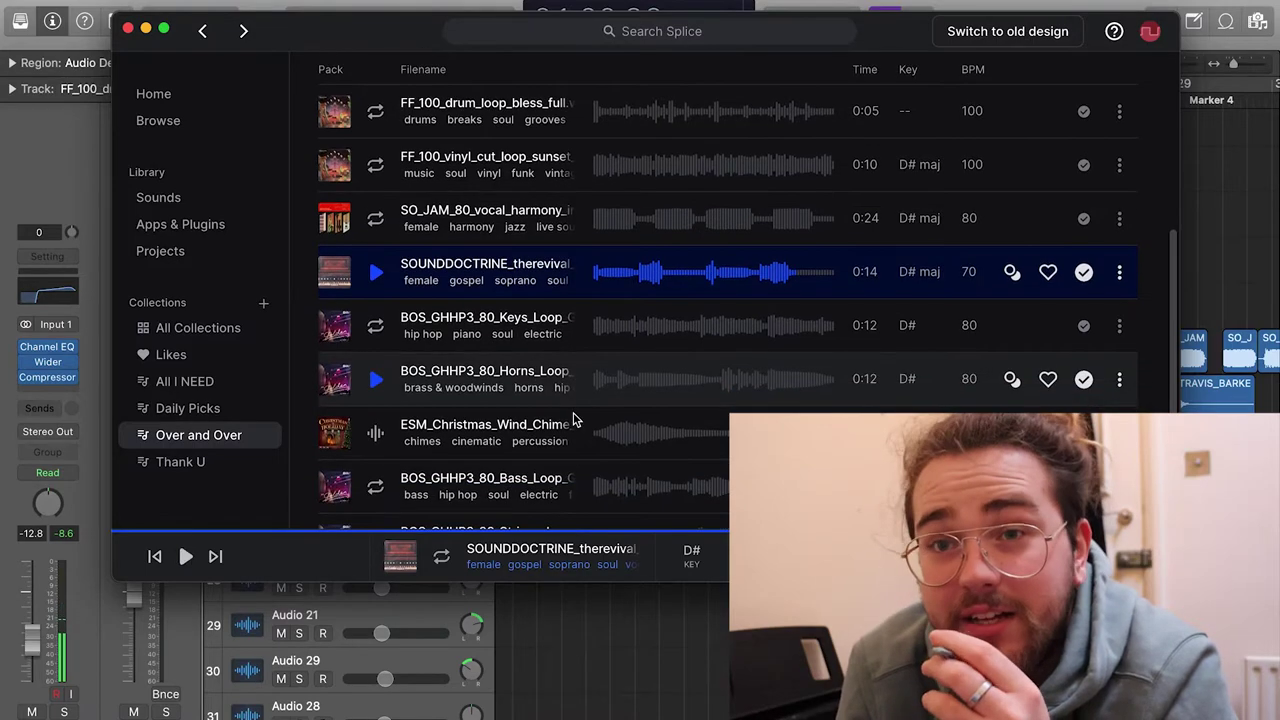
{"action": "scroll", "coordinate": [580, 410], "scroll_direction": "down", "scroll_amount": 1}
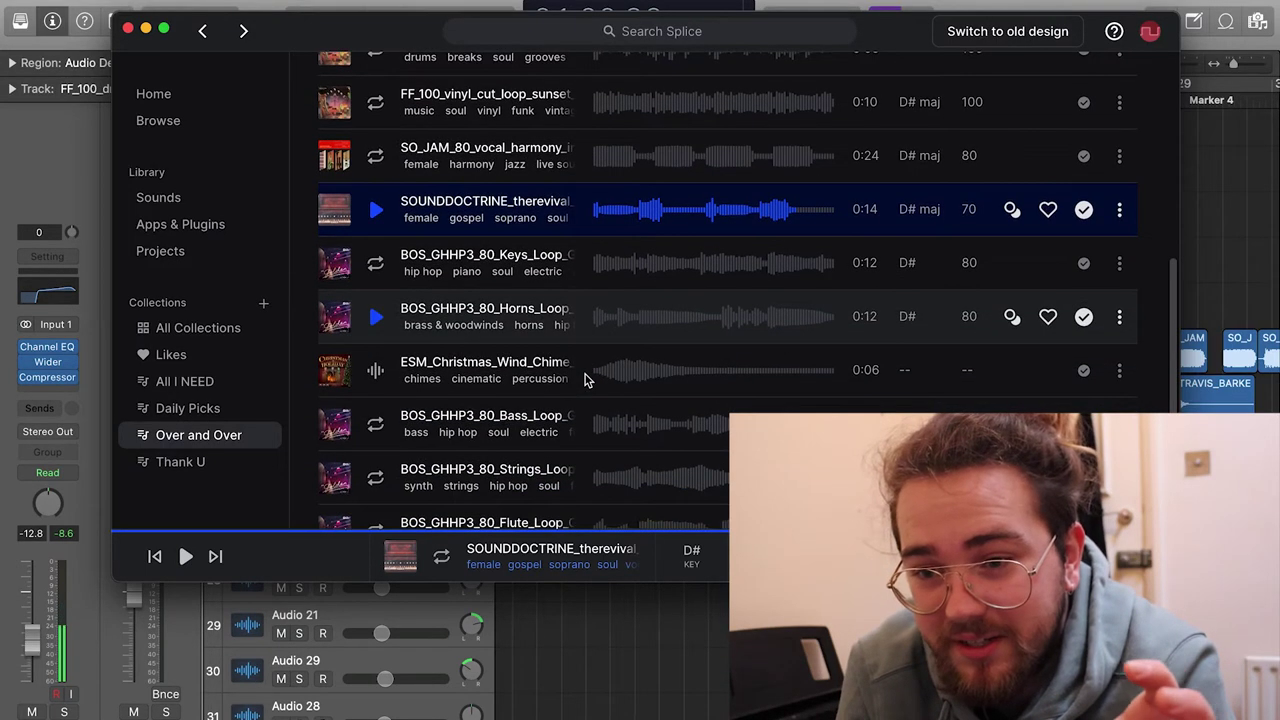
{"action": "left_click", "coordinate": [575, 610]}
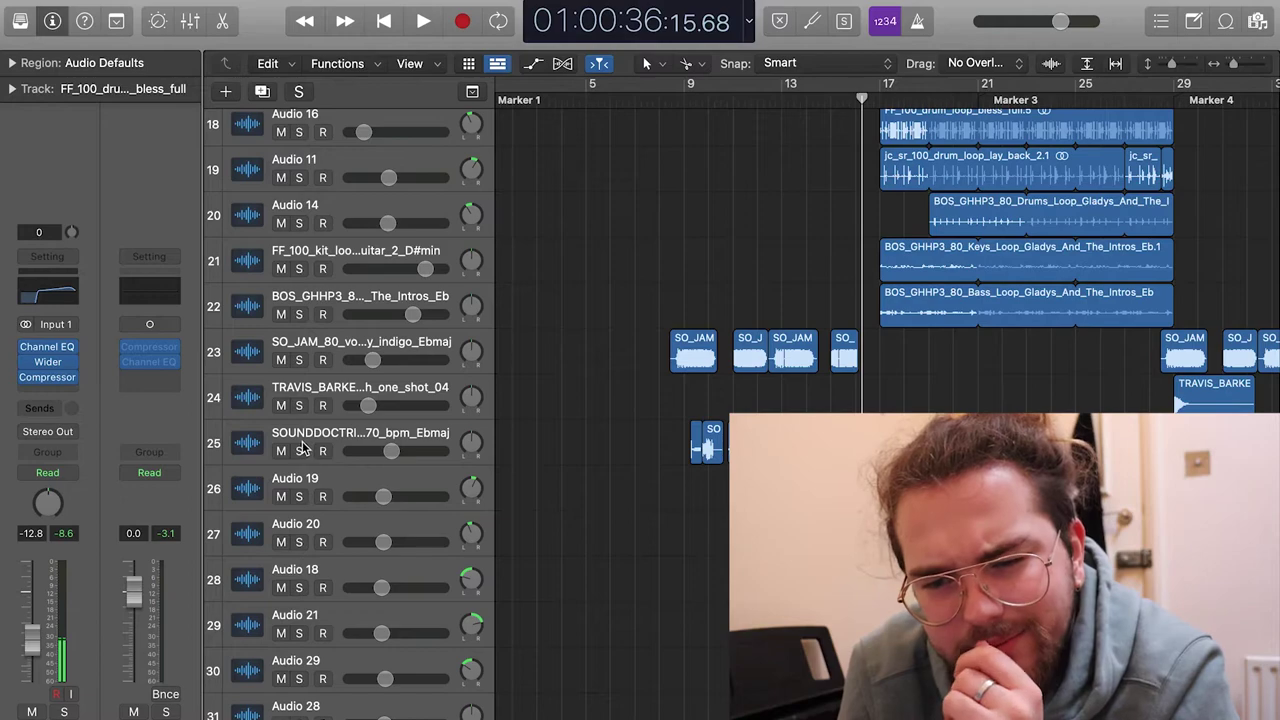
Step: Solo the SOUNDDOCTRINE vocal on track 25, play it from about bar 10, and inspect its MAutoPitch settings before closing the plug-in
{"action": "left_click", "coordinate": [360, 433]}
{"action": "left_click", "coordinate": [299, 451]}
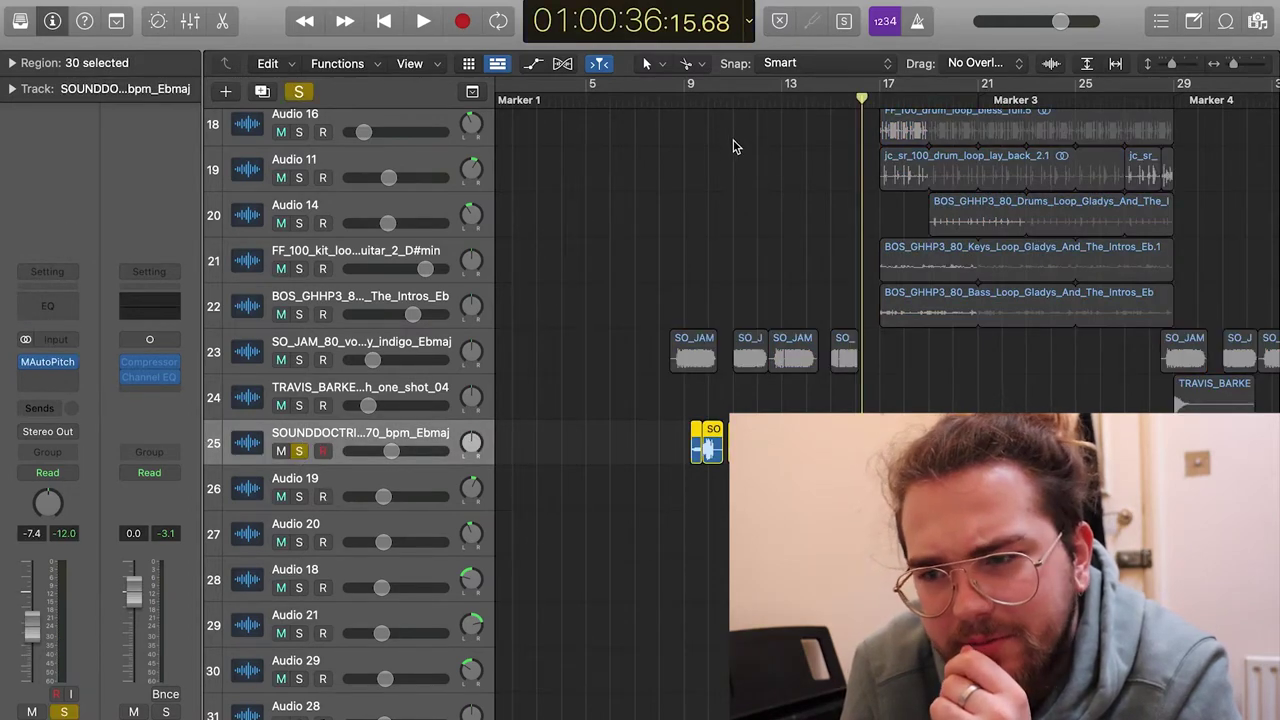
{"action": "left_click", "coordinate": [726, 97]}
{"action": "key", "text": "space"}
{"action": "left_click", "coordinate": [40, 359]}
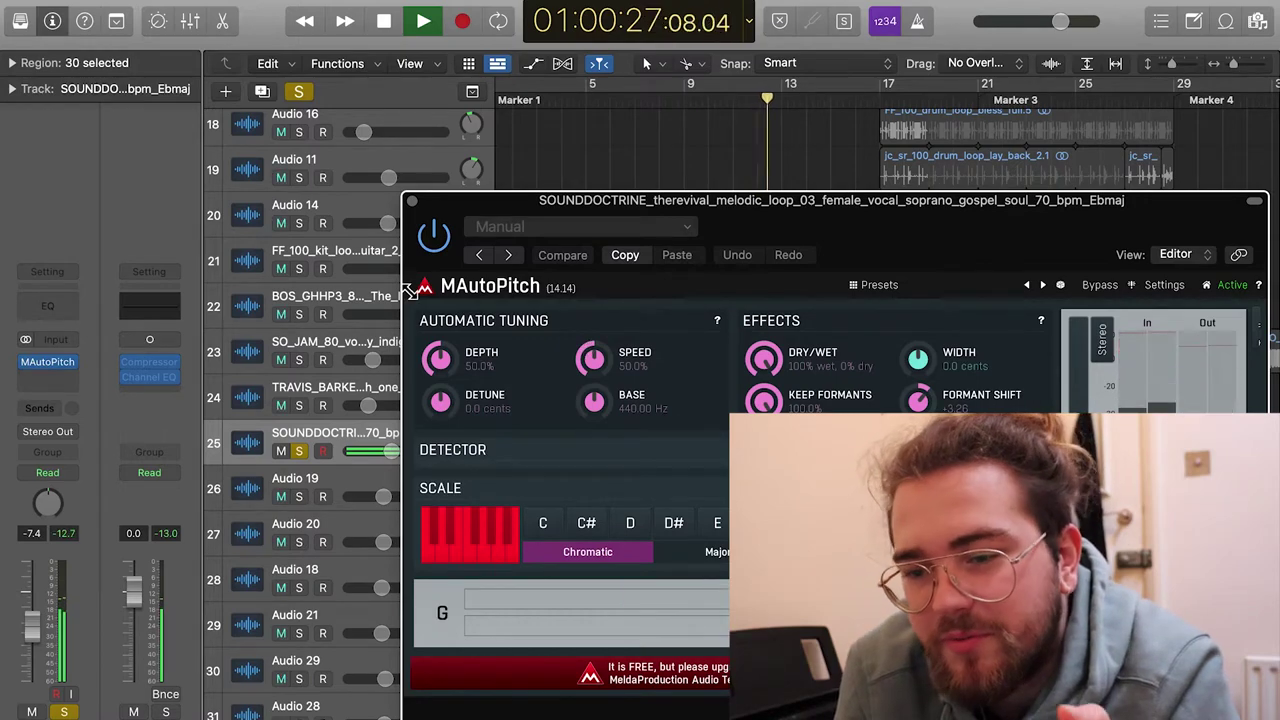
{"action": "left_click", "coordinate": [411, 196]}
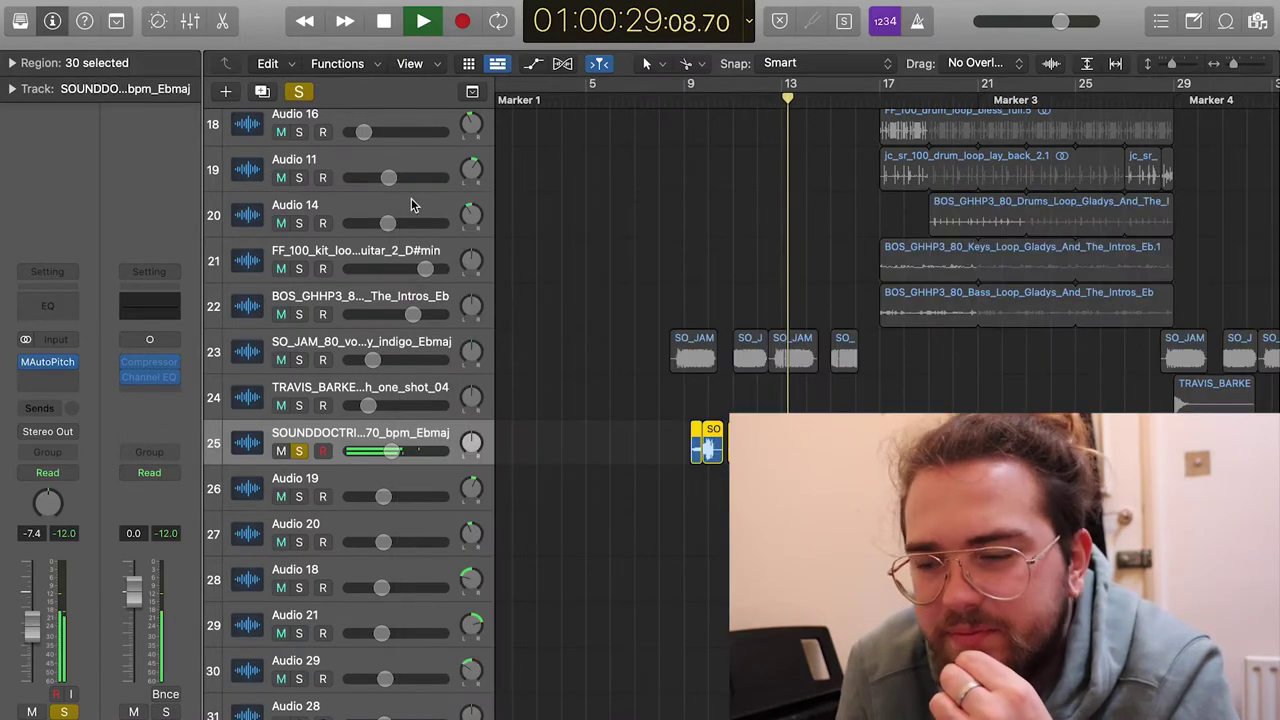
Step: Clear the SOUNDDOCTRINE solo during playback, replay the vocal passage within the full mix, and stop playback
{"action": "mouse_move", "coordinate": [30, 366]}
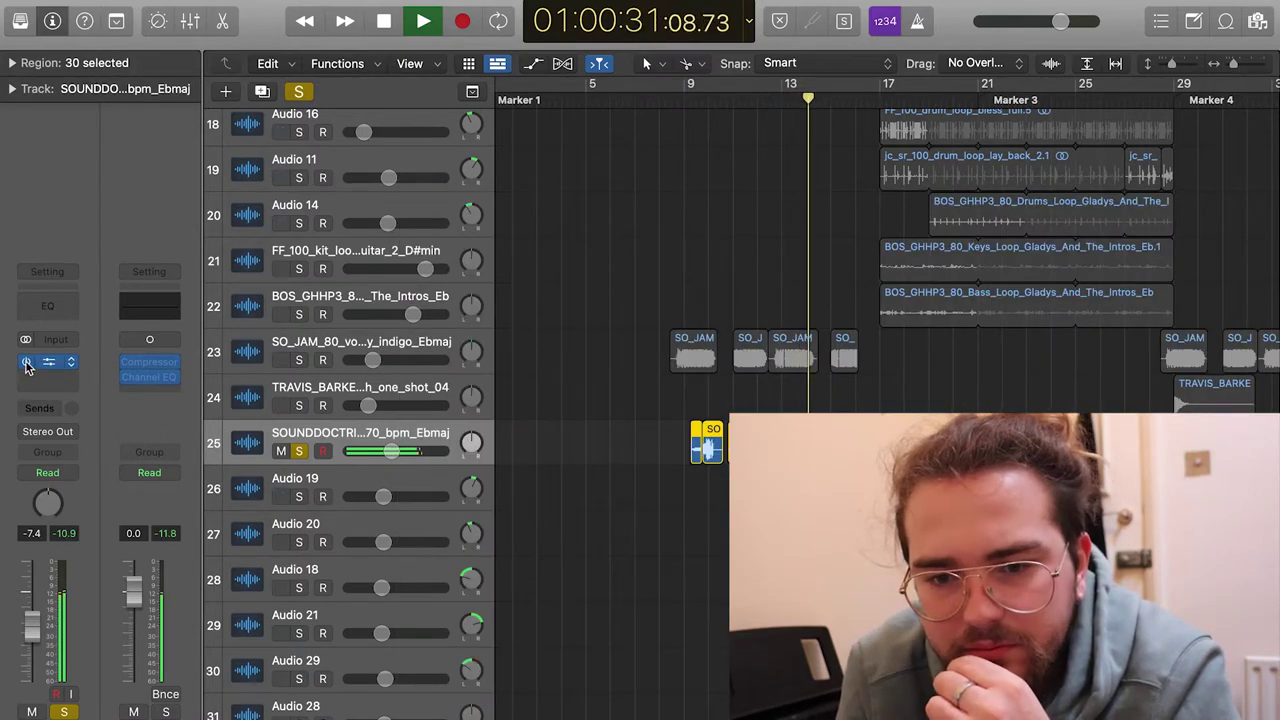
{"action": "left_click", "coordinate": [298, 91]}
{"action": "mouse_move", "coordinate": [30, 366]}
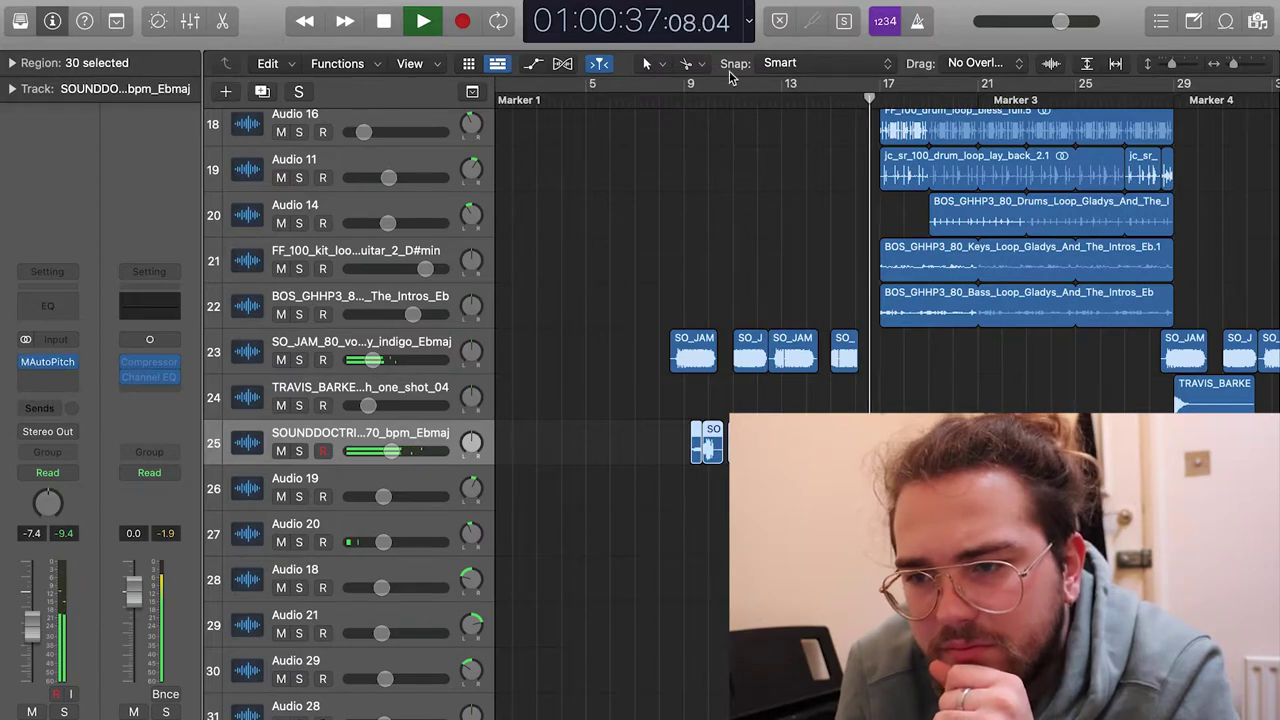
{"action": "key", "text": "space"}
{"action": "key", "text": "space"}
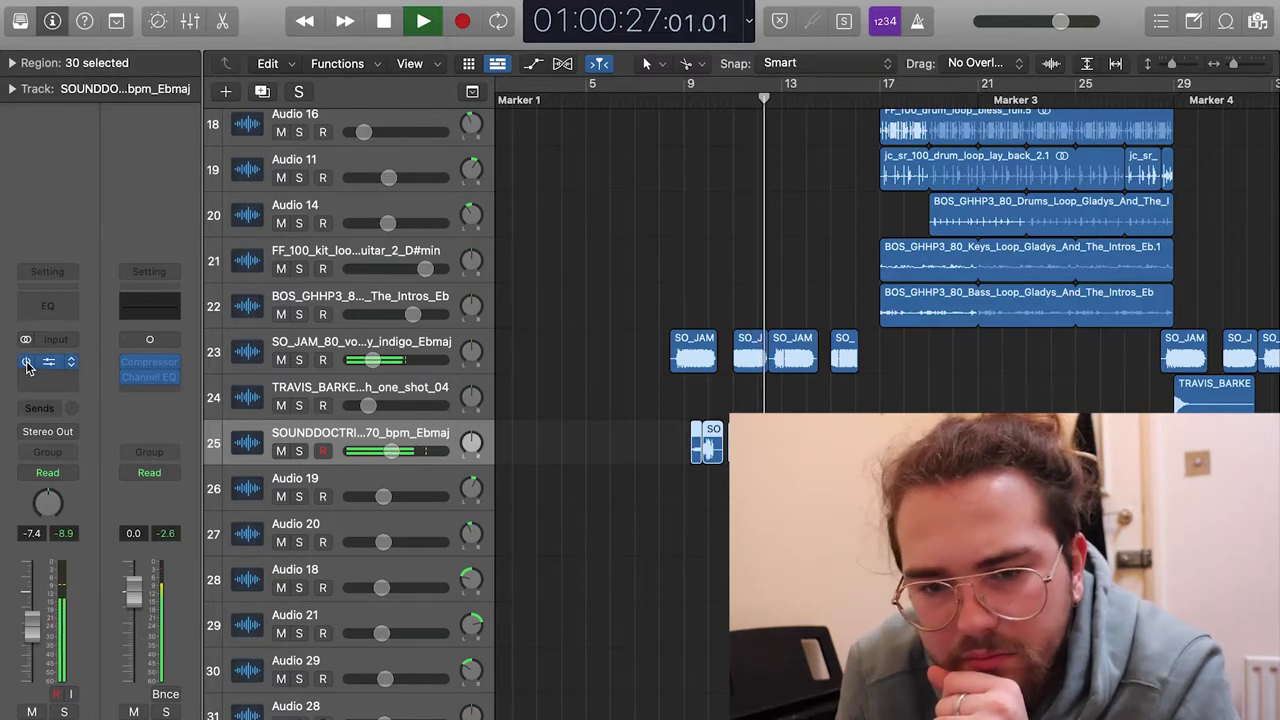
{"action": "key", "text": "space"}
Step: Solo the strings (1) track, play it from about bar 36, clear the solo to hear the full mix, and stop playback
{"action": "scroll", "coordinate": [543, 393], "scroll_direction": "down", "scroll_amount": 10}
{"action": "scroll", "coordinate": [543, 393], "scroll_direction": "right", "scroll_amount": 6}
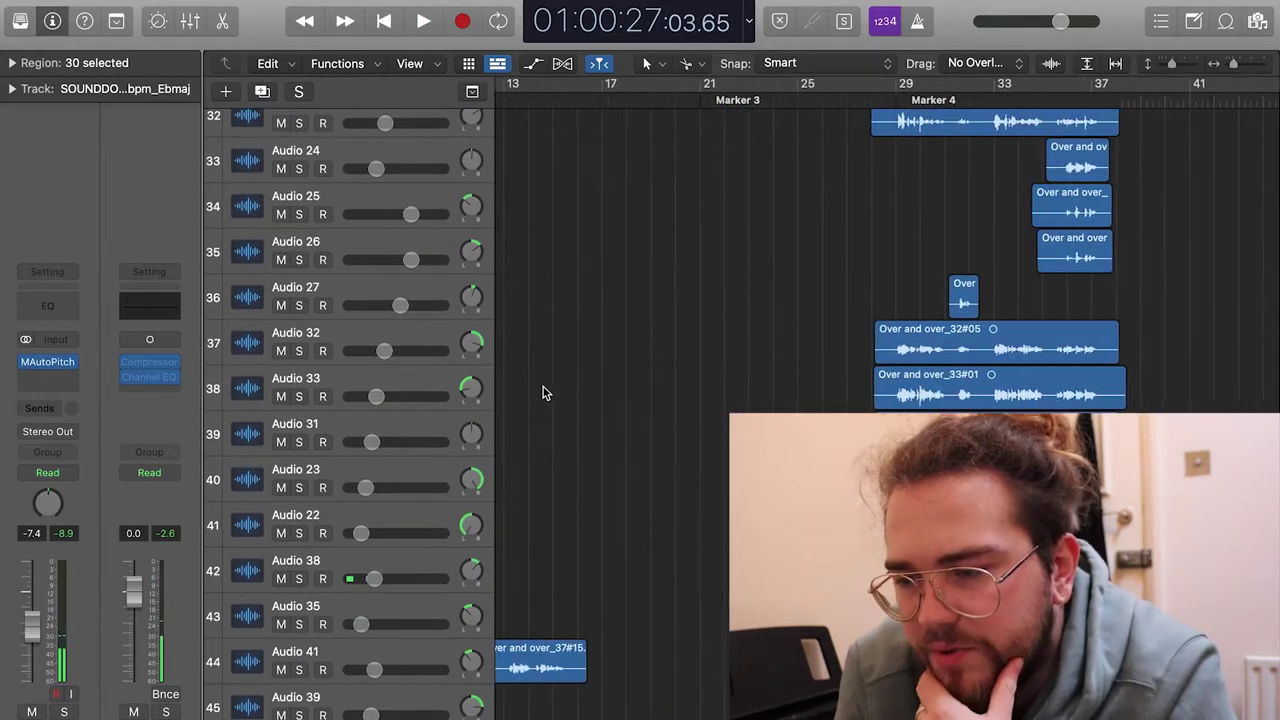
{"action": "scroll", "coordinate": [543, 393], "scroll_direction": "up", "scroll_amount": 8}
{"action": "scroll", "coordinate": [630, 320], "scroll_direction": "up", "scroll_amount": 8}
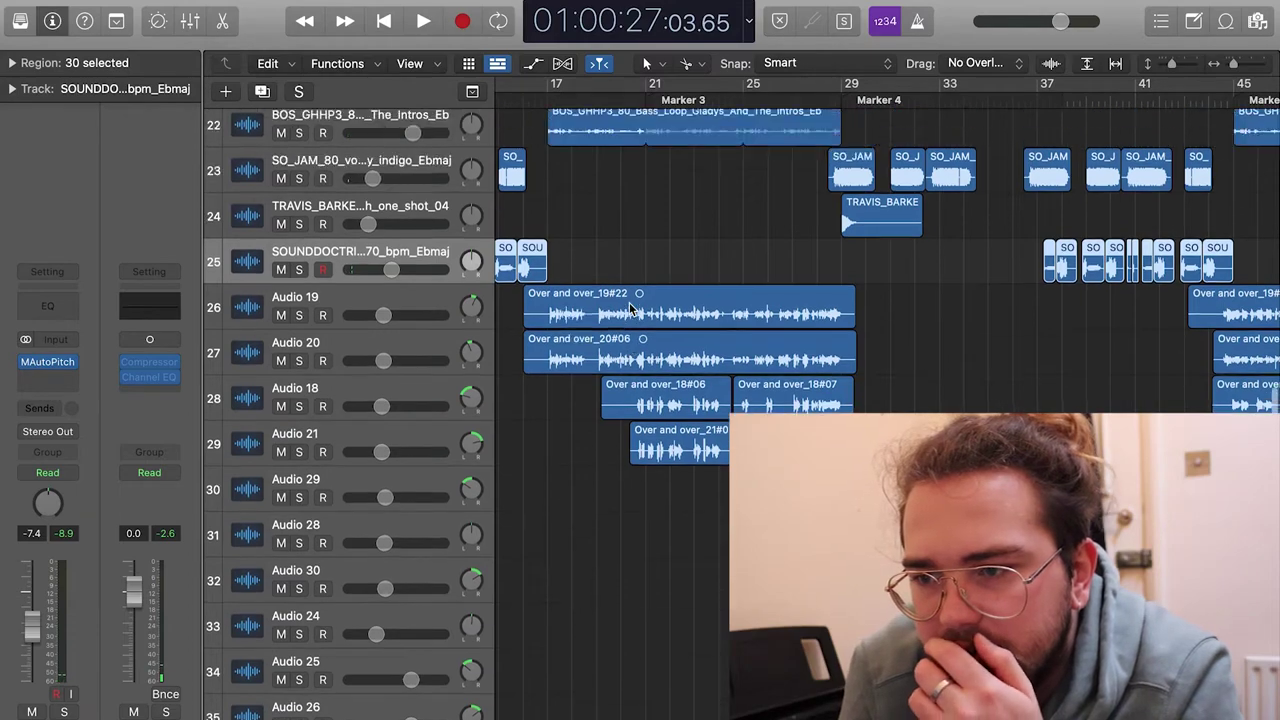
{"action": "scroll", "coordinate": [830, 252], "scroll_direction": "up", "scroll_amount": 7}
{"action": "scroll", "coordinate": [833, 253], "scroll_direction": "up", "scroll_amount": 7}
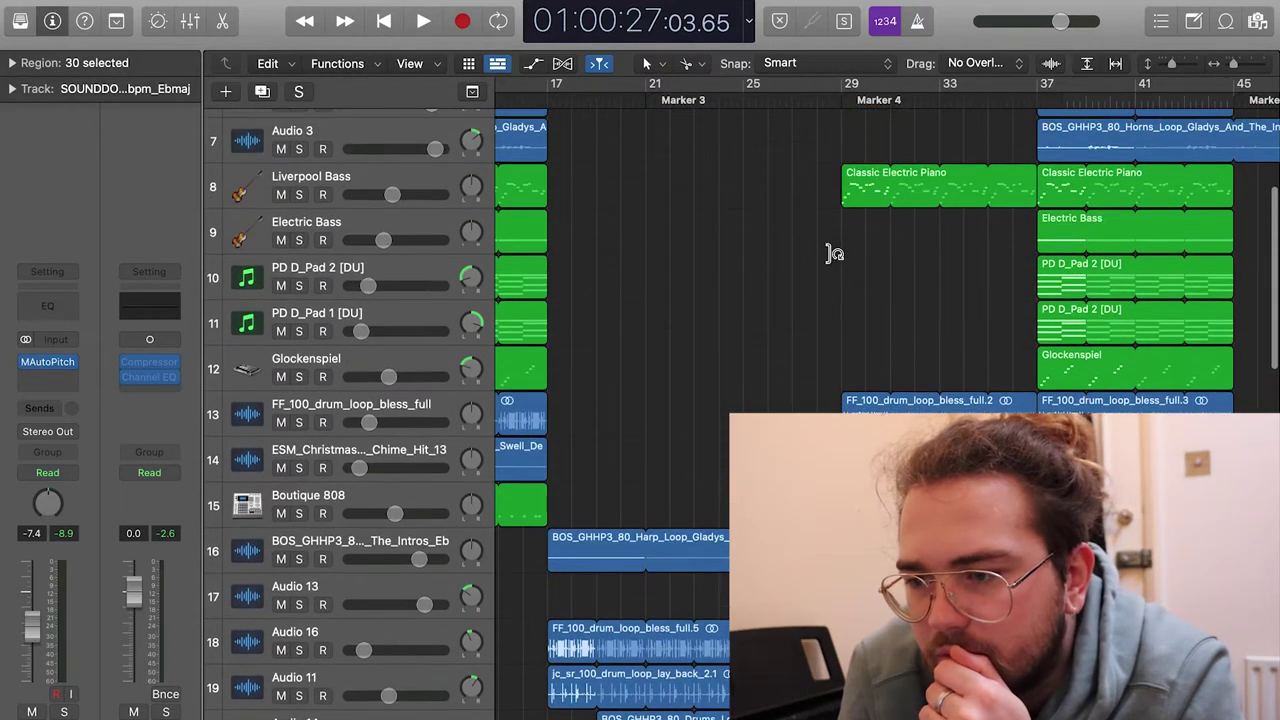
{"action": "scroll", "coordinate": [833, 253], "scroll_direction": "right", "scroll_amount": 2}
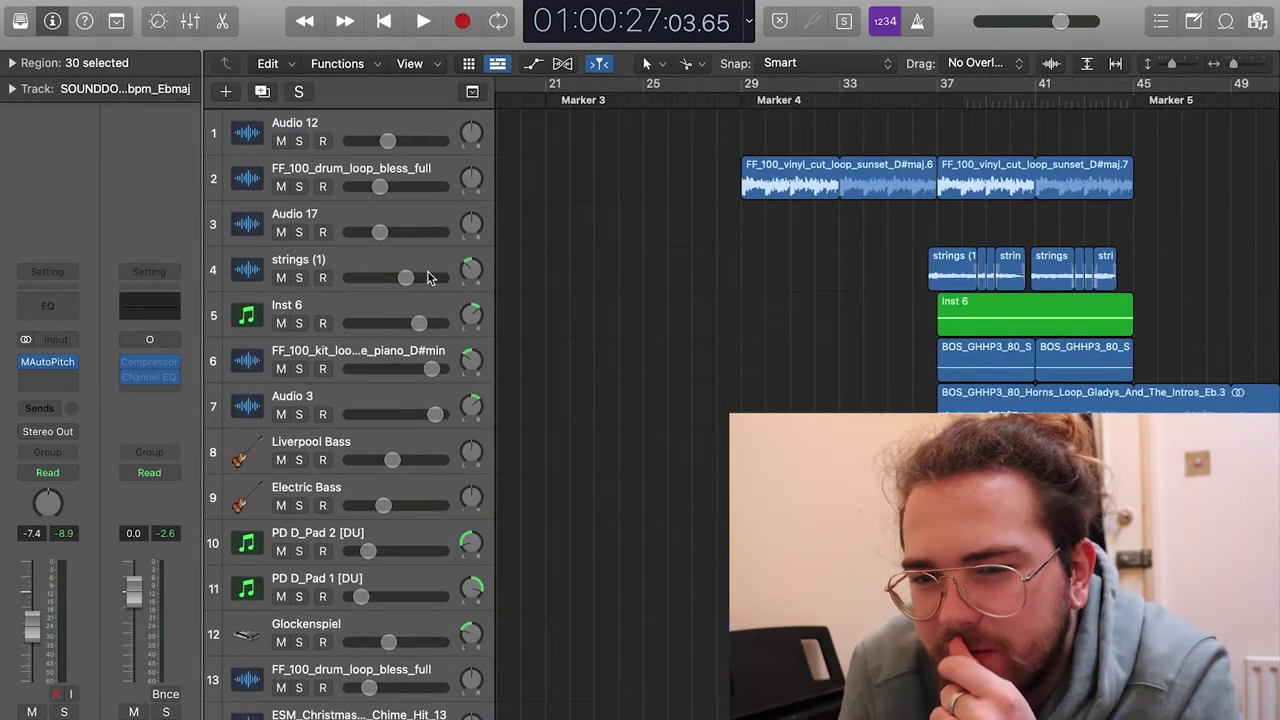
{"action": "left_click", "coordinate": [298, 277]}
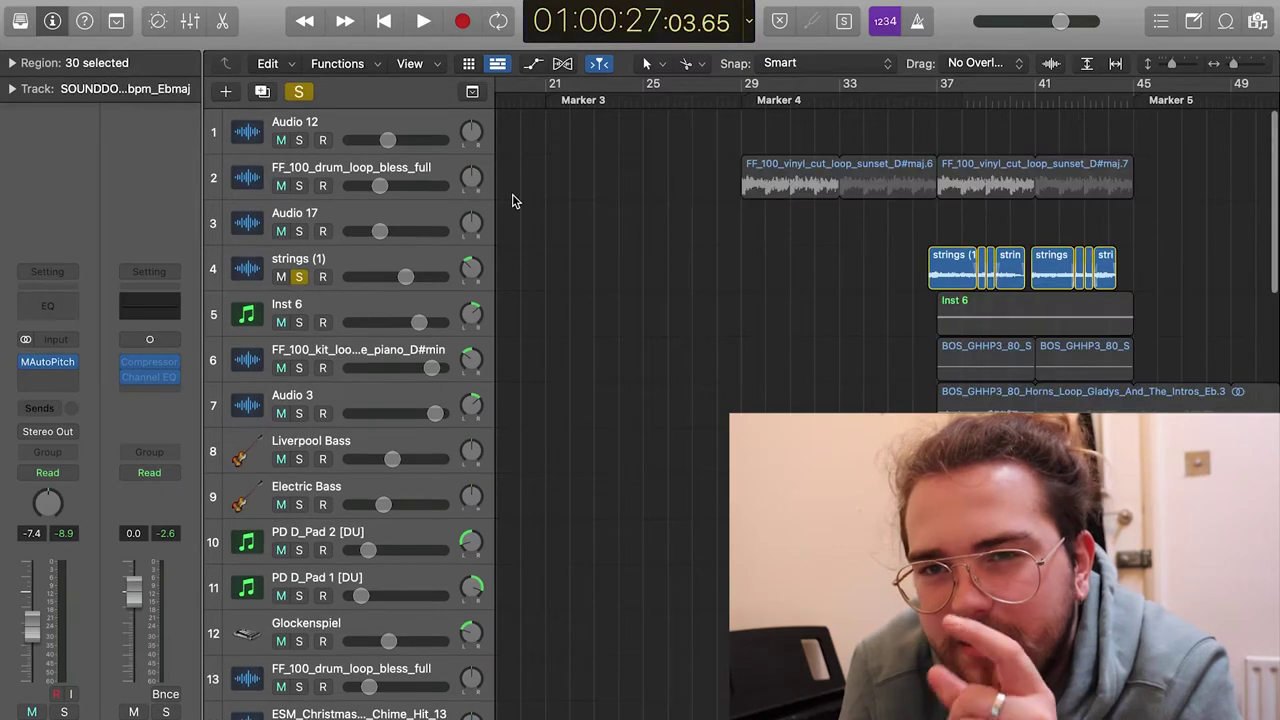
{"action": "left_click", "coordinate": [916, 101]}
{"action": "key", "text": "space"}
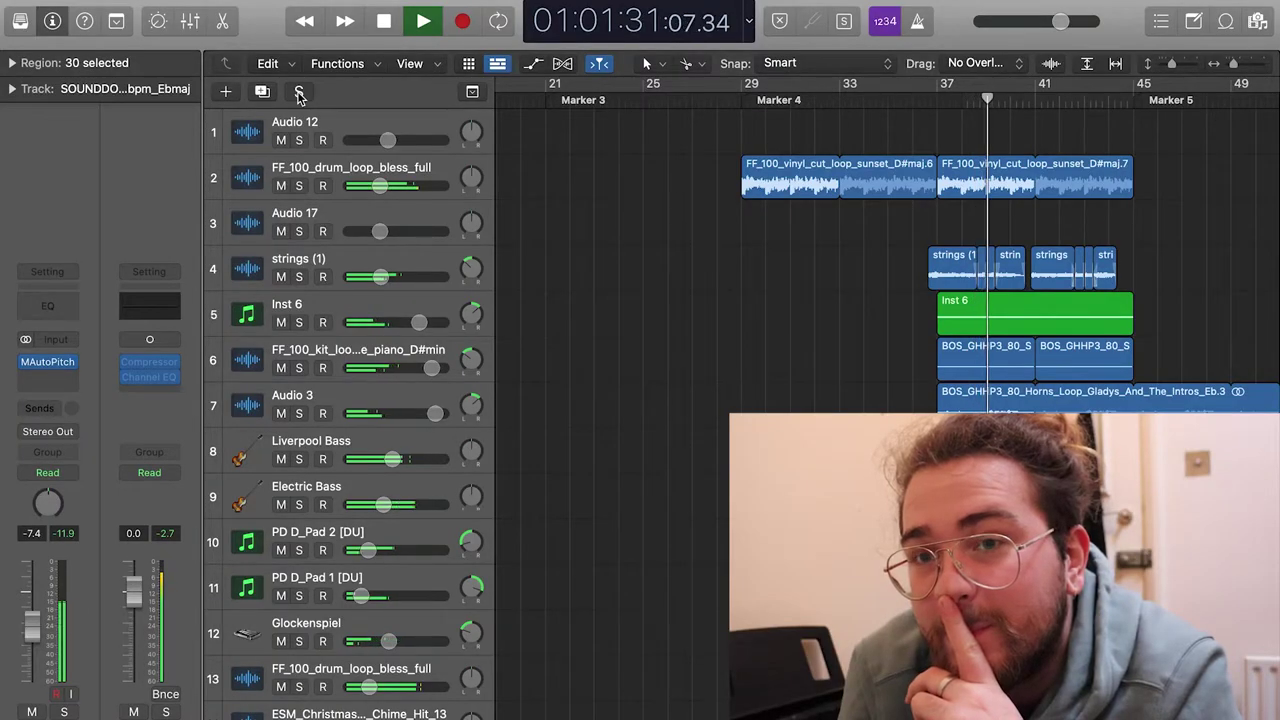
{"action": "key", "text": "space"}
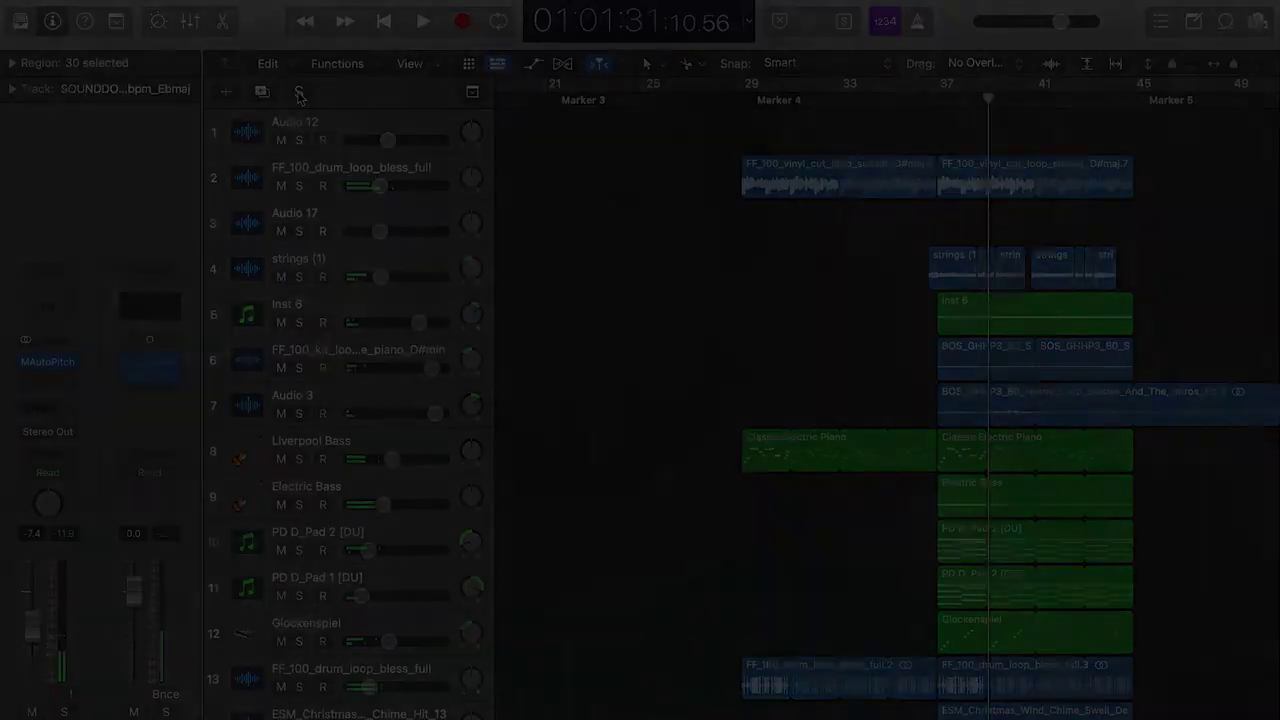